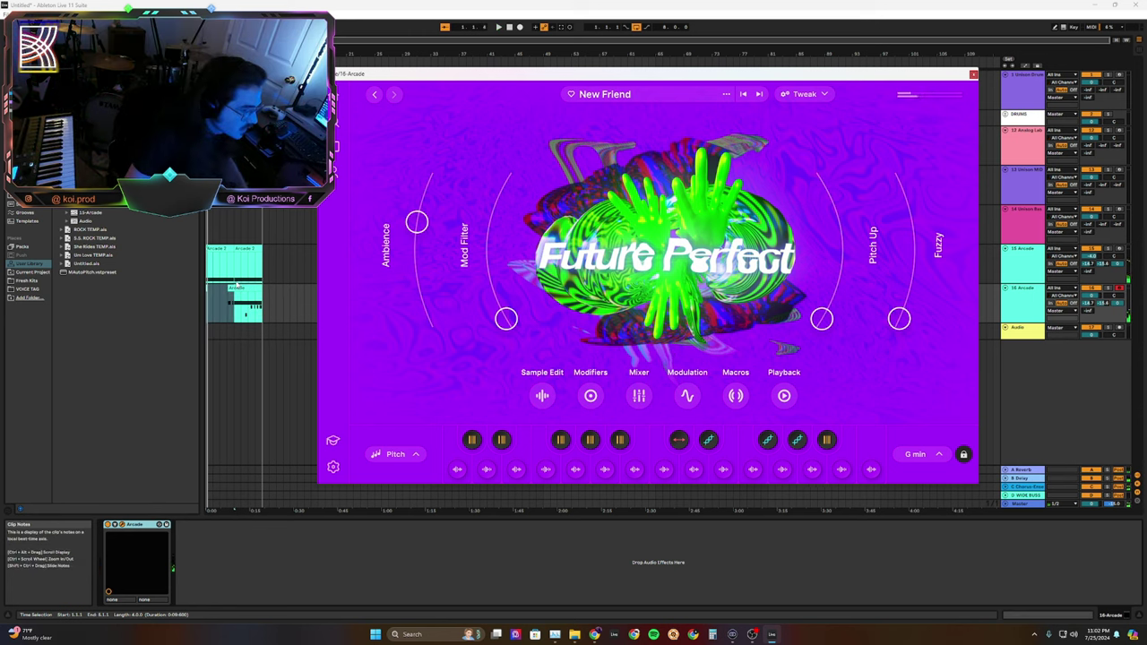
Step: Extend the start of the Arcade clip on track 16 back to bar 5
{"action": "left_click", "coordinate": [240, 287]}
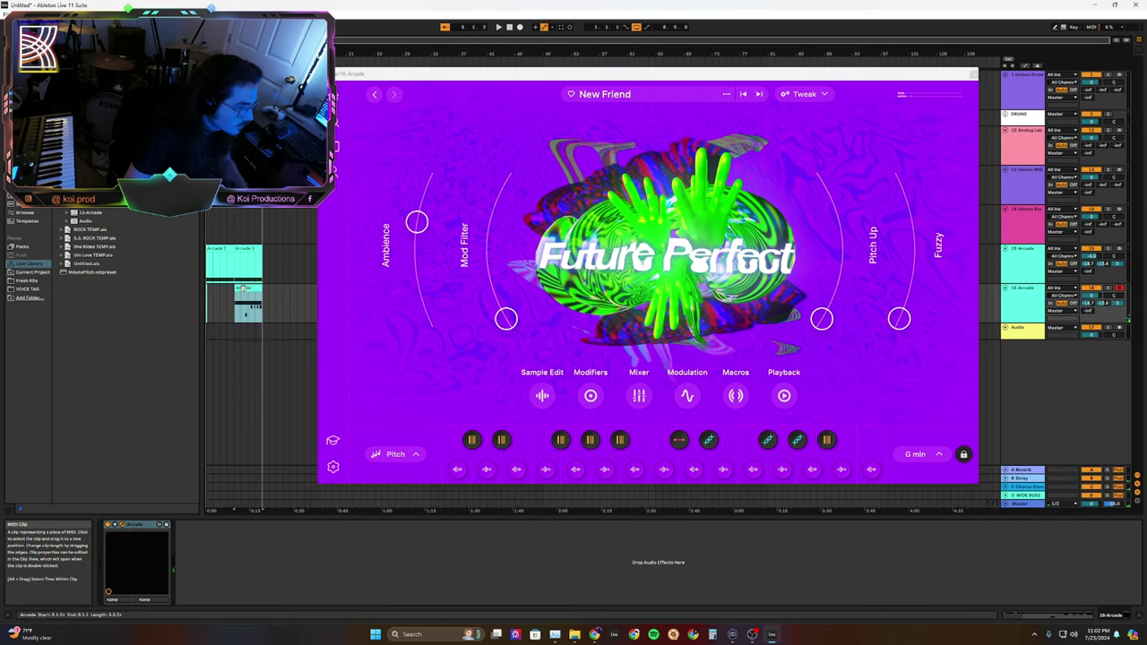
{"action": "left_click_drag", "start_coordinate": [236, 288], "coordinate": [232, 287]}
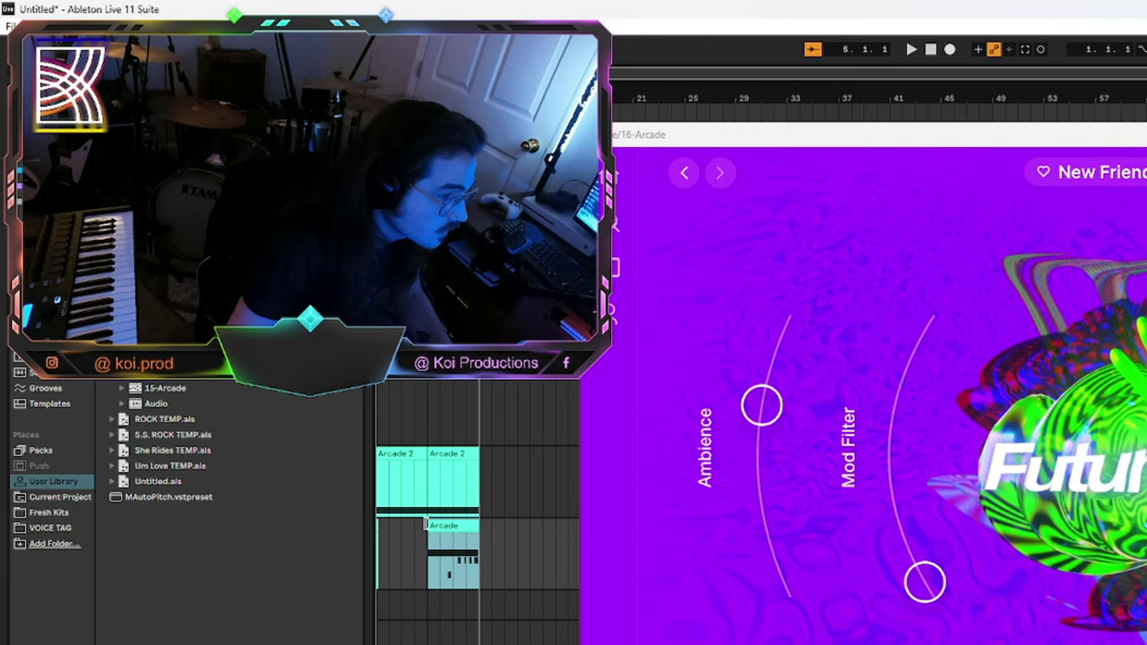
{"action": "left_click", "coordinate": [436, 523]}
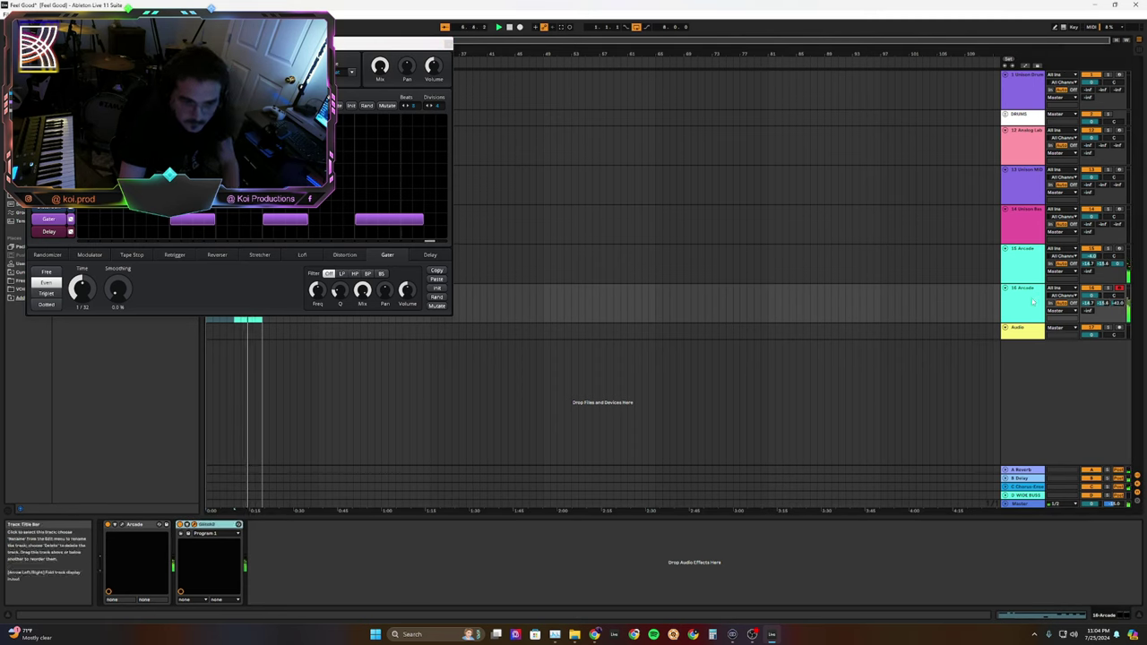
Step: Close the Glitch2 window and duplicate the 16 Arcade track together with its devices
{"action": "left_click", "coordinate": [448, 44]}
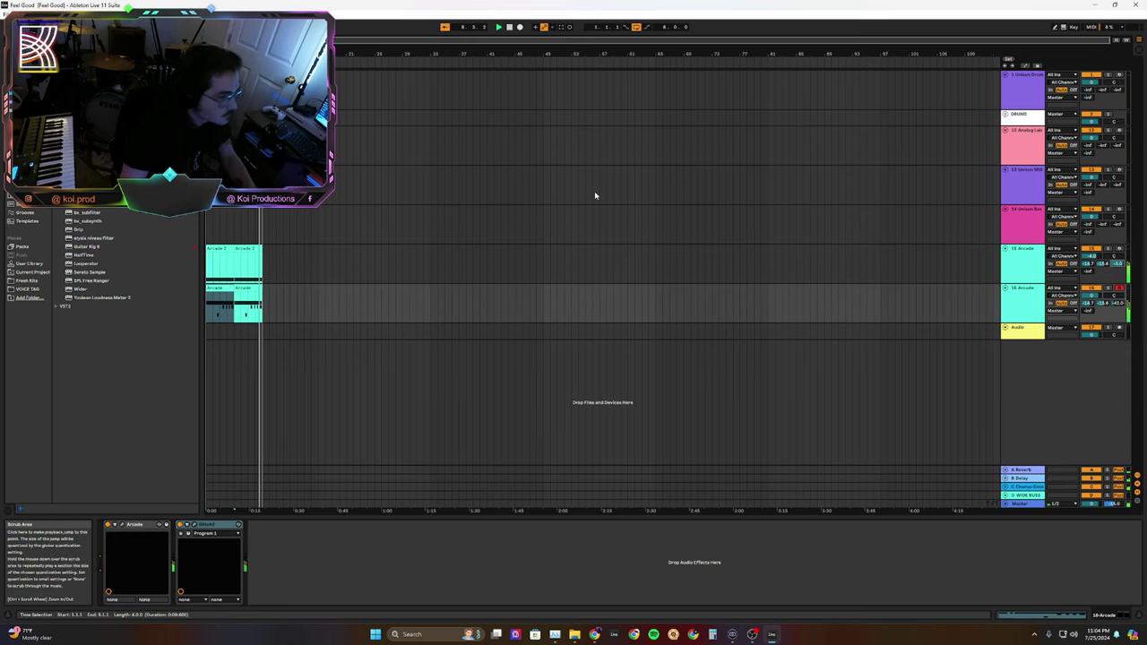
{"action": "key", "text": "ctrl+d"}
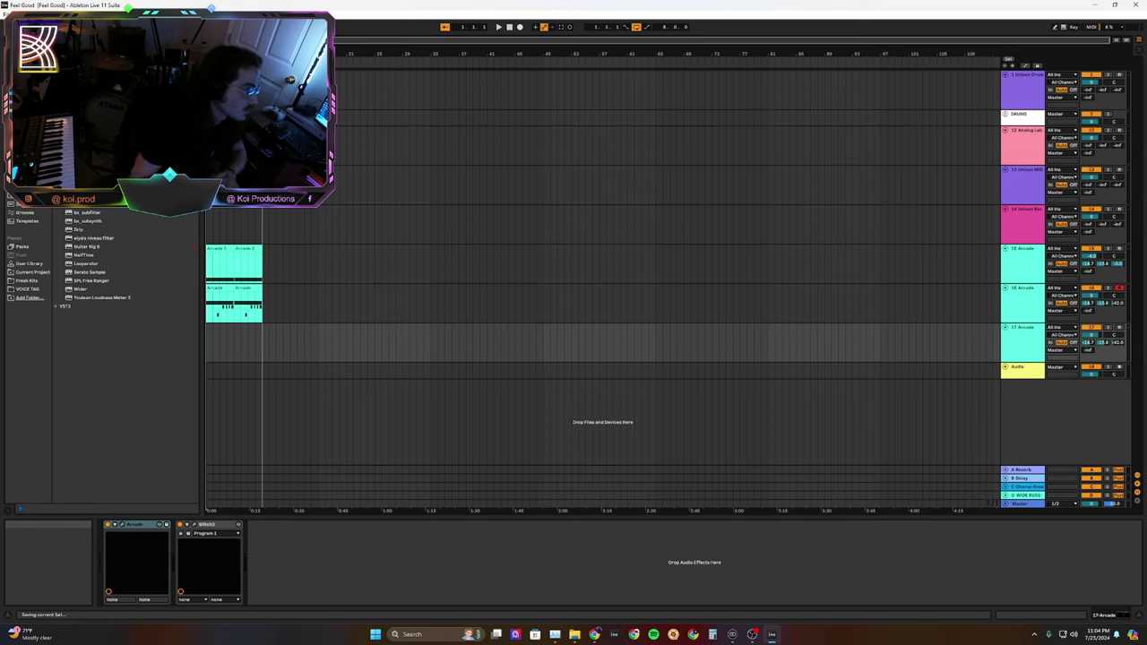
Step: Open the Arcade instrument on track 17 and browse the samplers of the Future Perfect line
{"action": "left_click", "coordinate": [211, 224]}
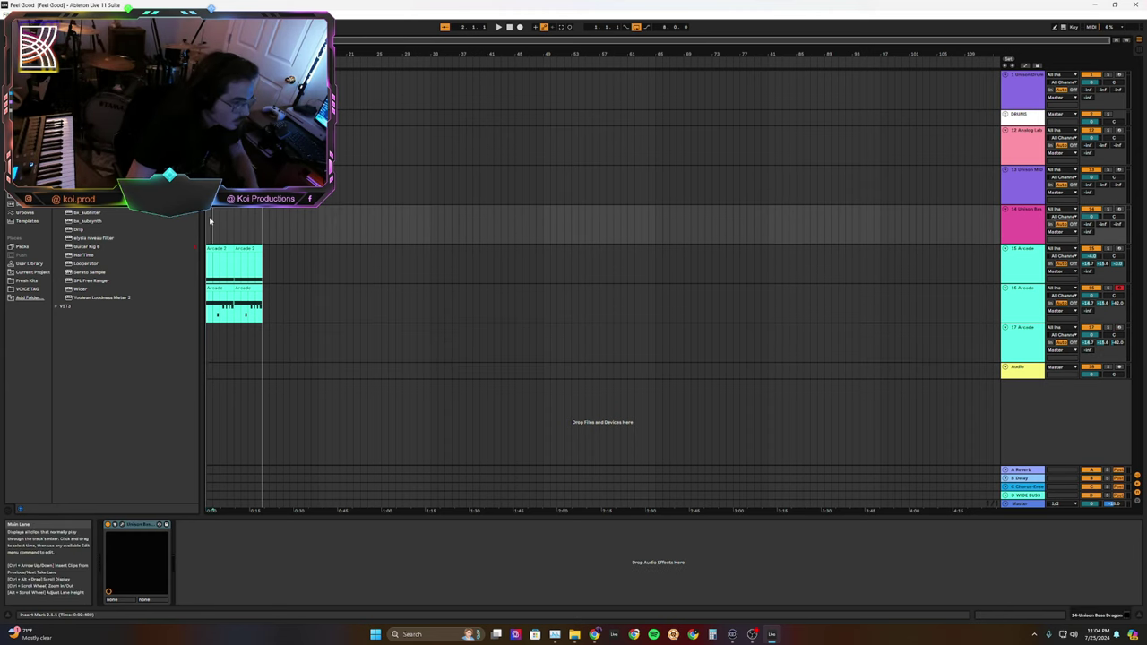
{"action": "left_click", "coordinate": [1005, 337]}
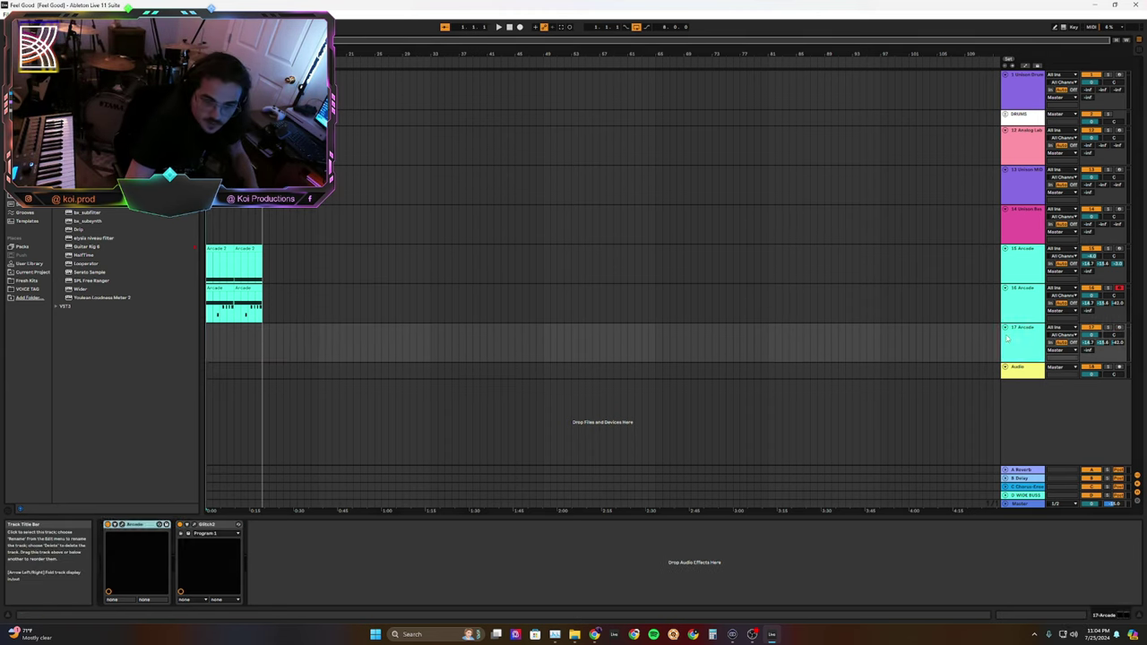
{"action": "left_click", "coordinate": [128, 528]}
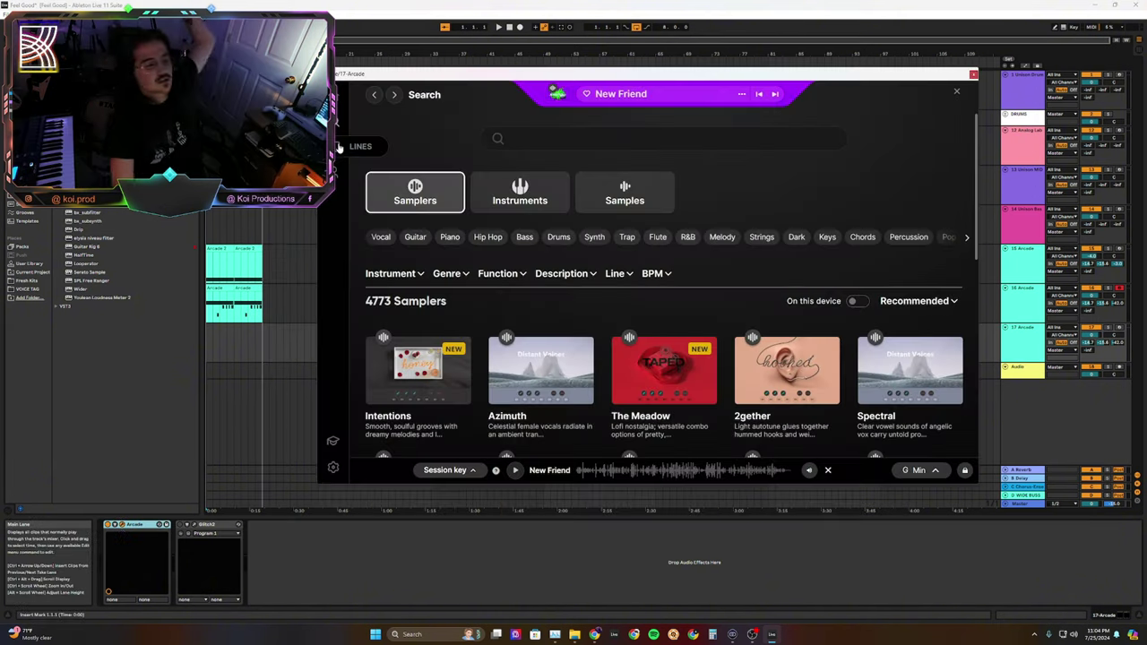
{"action": "left_click", "coordinate": [339, 148]}
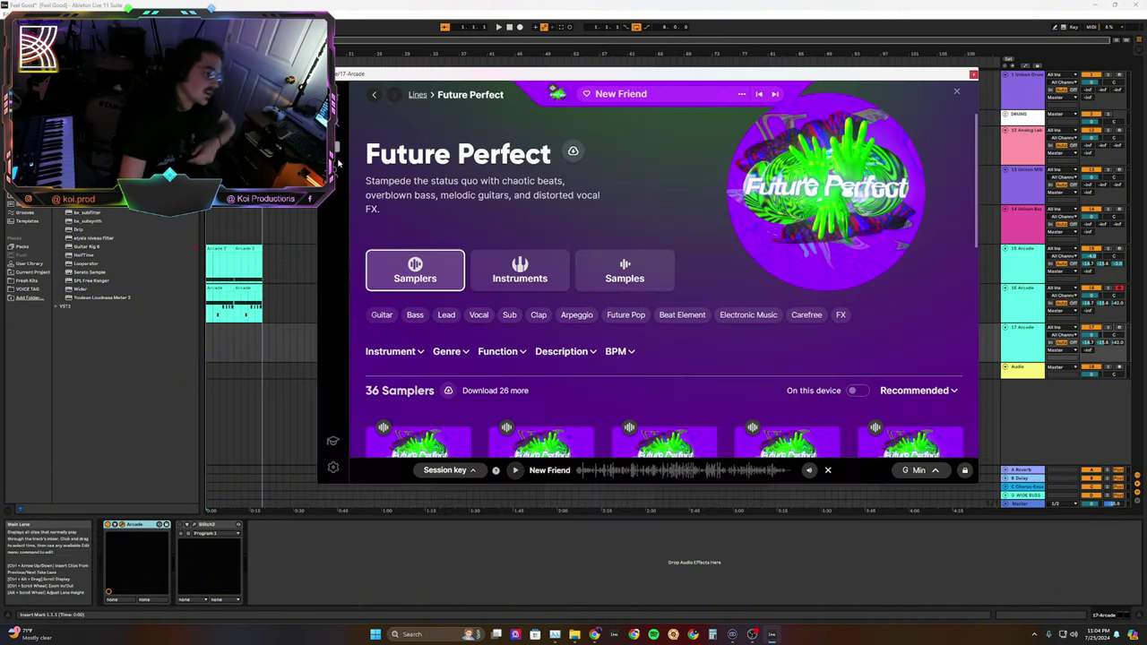
{"action": "scroll", "coordinate": [339, 154], "scroll_direction": "down", "scroll_amount": 3}
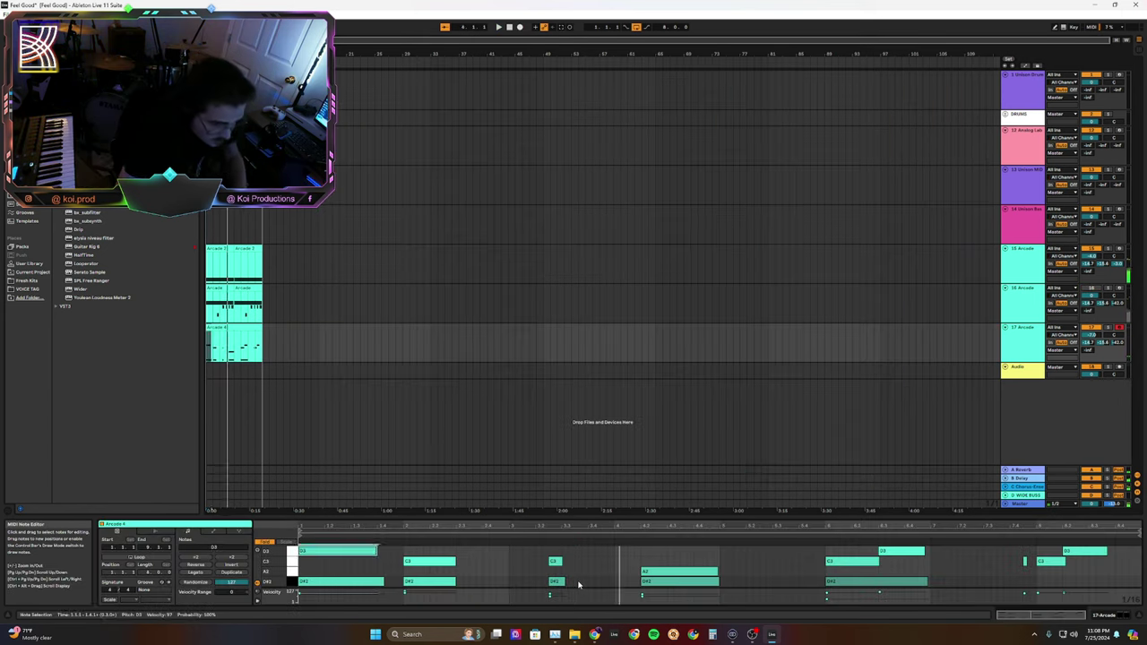
Step: Shape the 17 Arcade track with EQ Eight, making band 4 a high cut and raising the low-cut frequency
{"action": "left_click", "coordinate": [549, 556]}
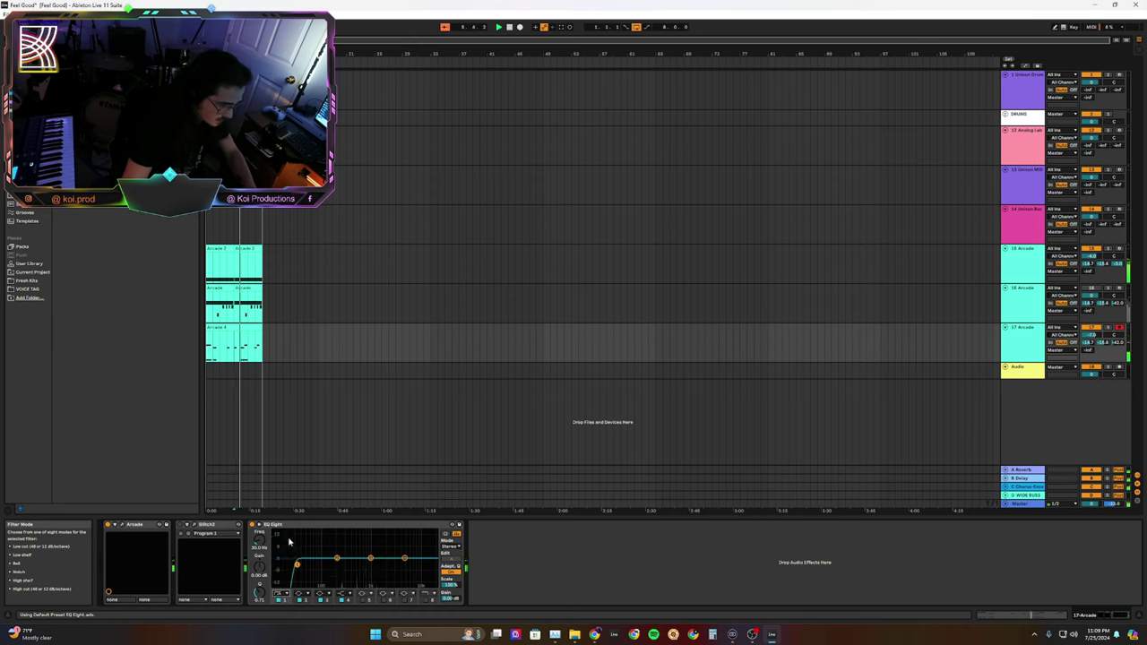
{"action": "left_click", "coordinate": [340, 594]}
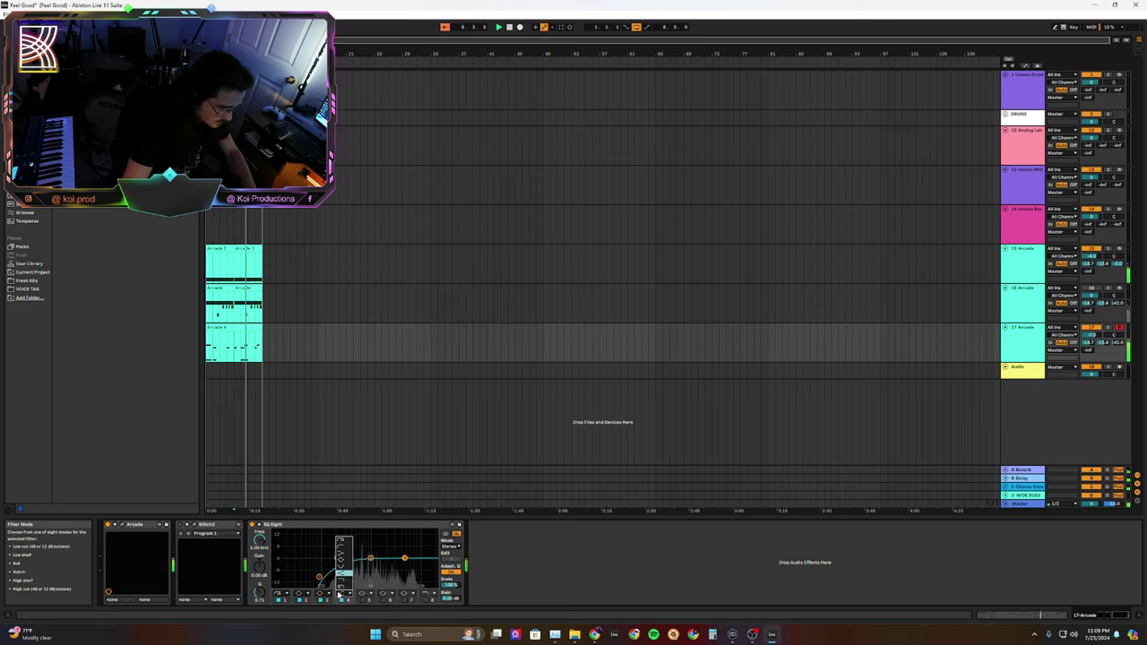
{"action": "left_click", "coordinate": [340, 593]}
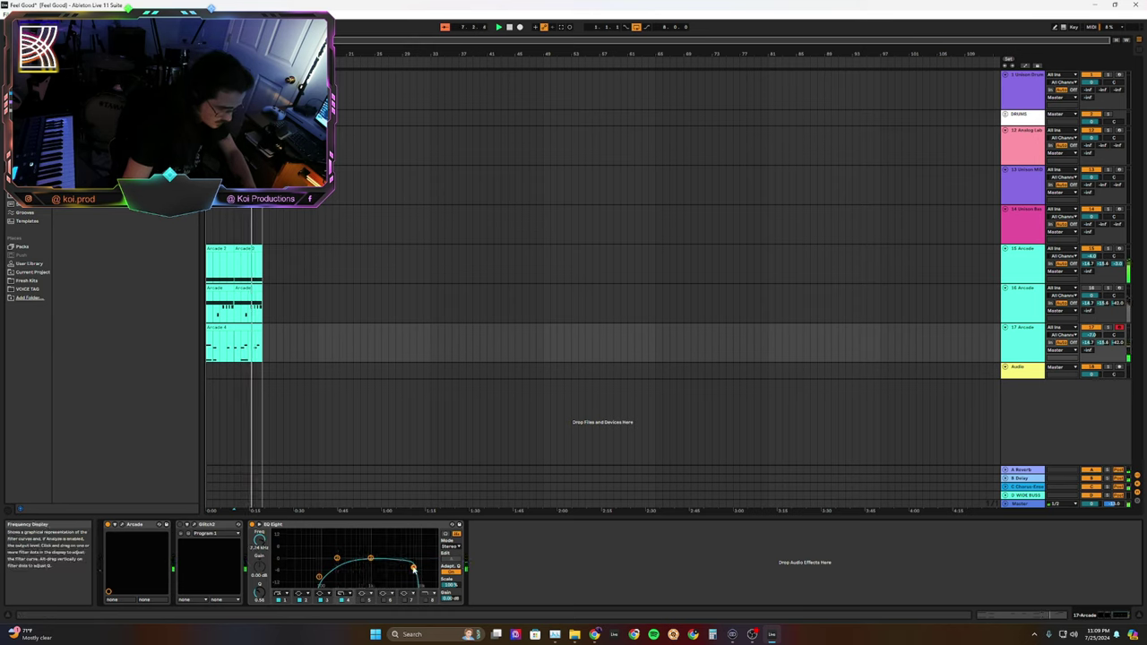
{"action": "left_click_drag", "start_coordinate": [321, 577], "coordinate": [342, 569]}
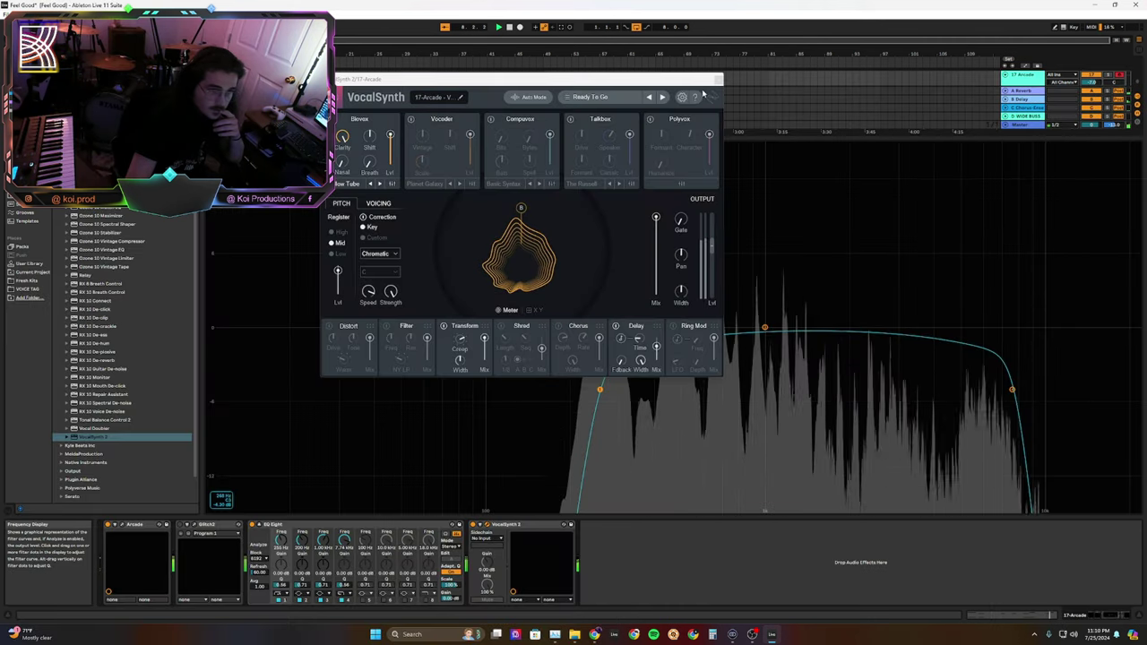
{"action": "left_click_drag", "start_coordinate": [704, 80], "coordinate": [602, 73]}
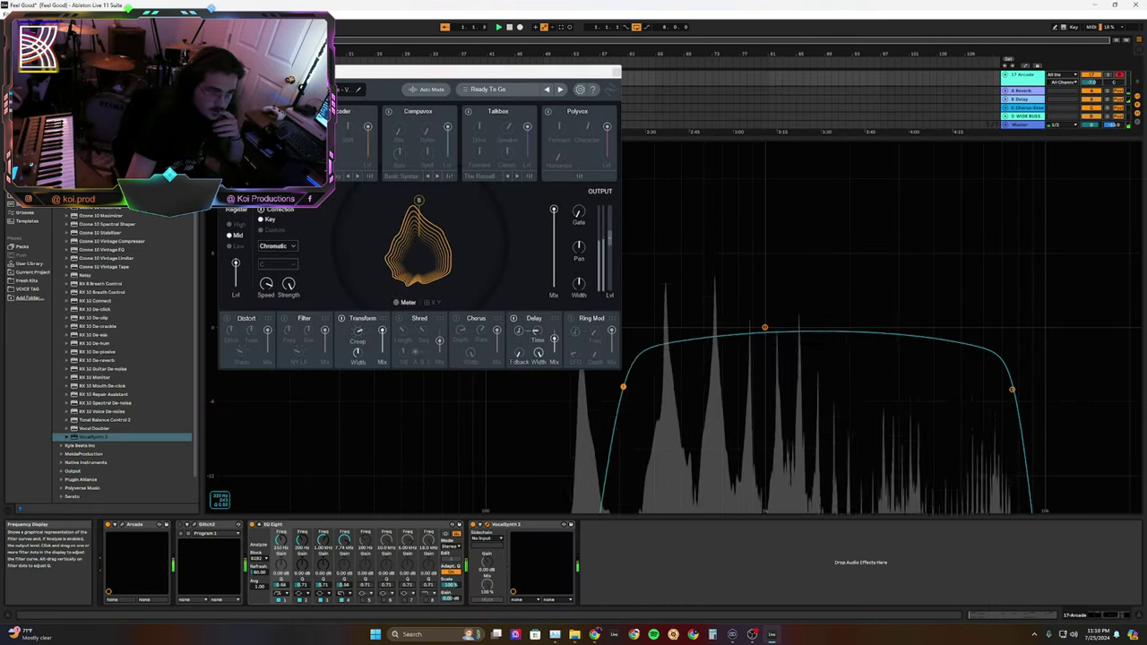
{"action": "left_click_drag", "start_coordinate": [623, 388], "coordinate": [657, 396]}
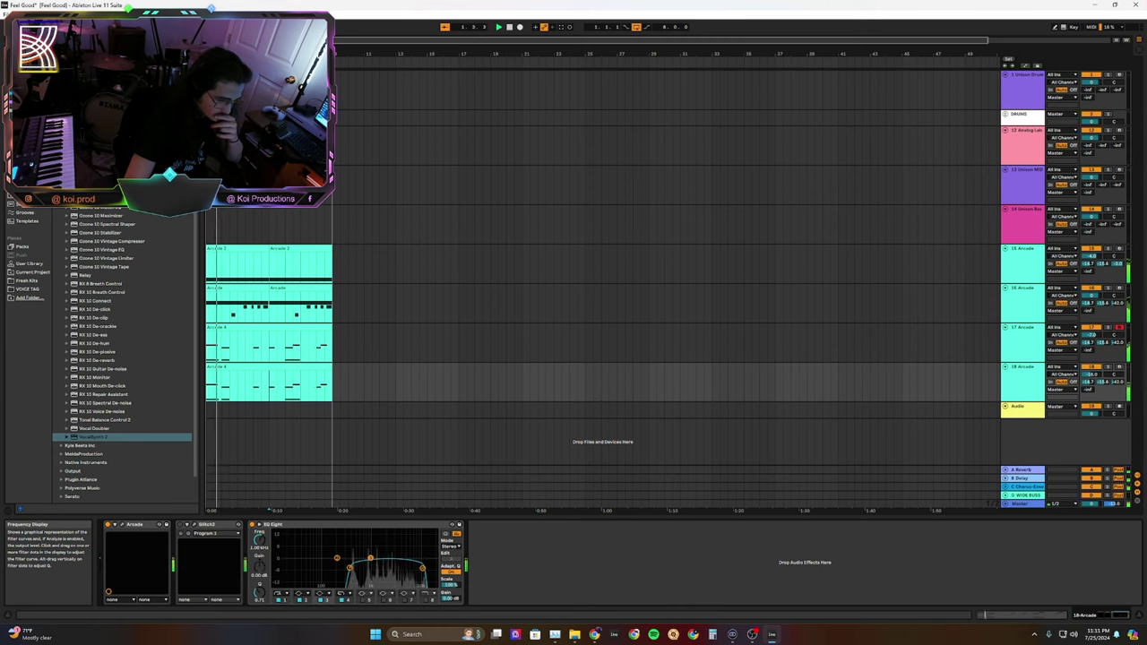
Step: Lower the mid band of EQ Eight slightly on the 18 Arcade track and save the Live Set
{"action": "mouse_move", "coordinate": [370, 559]}
{"action": "left_mouse_down"}
{"action": "mouse_move", "coordinate": [371, 549]}
{"action": "mouse_move", "coordinate": [370, 564]}
{"action": "left_mouse_up"}
{"action": "key", "text": "ctrl+s"}
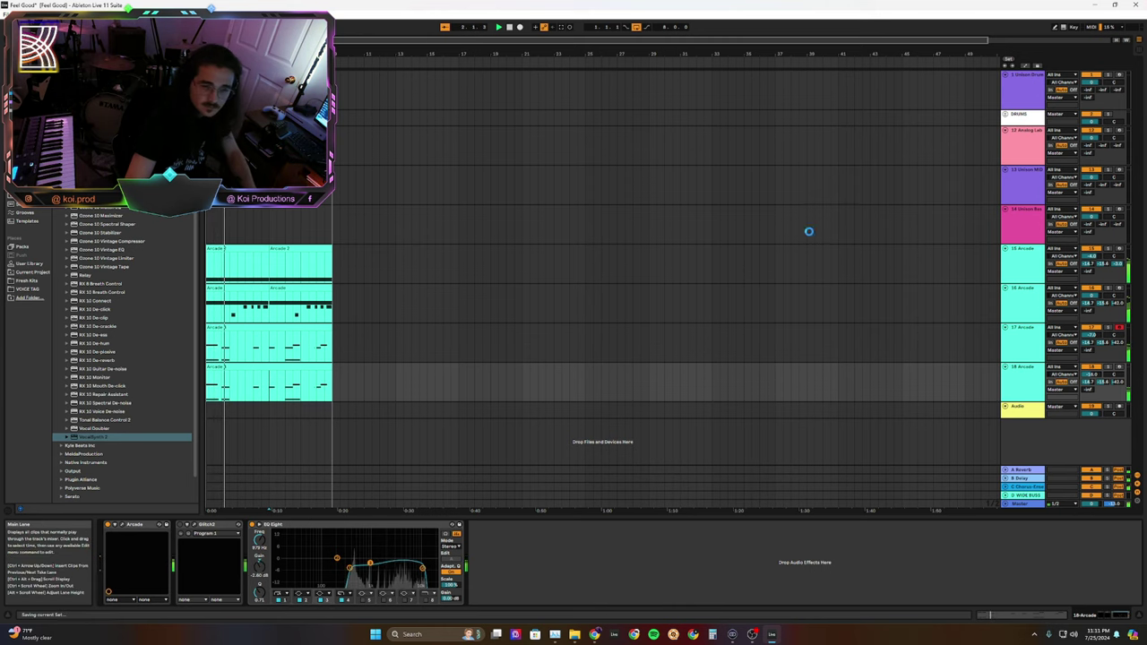
Step: Open Unison Drum Monkey on track 1 and move its window over the middle of the arrangement
{"action": "left_click", "coordinate": [1037, 101]}
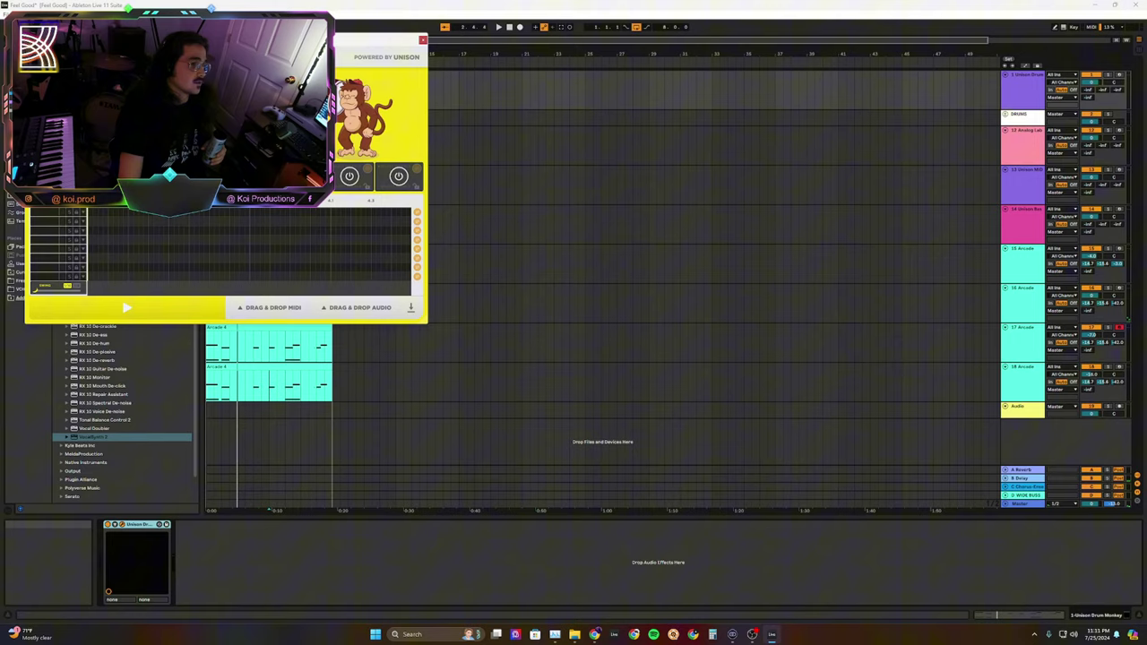
{"action": "left_click_drag", "start_coordinate": [279, 42], "coordinate": [649, 149]}
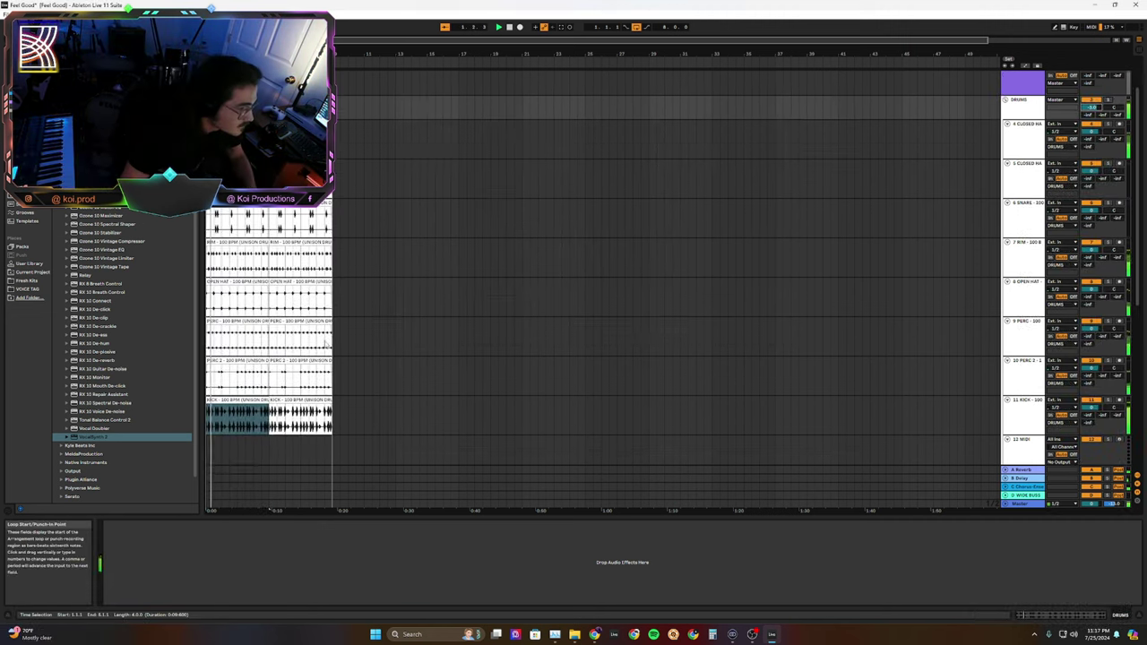
Step: Review the drum clips in the DRUMS group during playback and save the Live Set
{"action": "scroll", "coordinate": [361, 329], "scroll_direction": "down", "scroll_amount": 4}
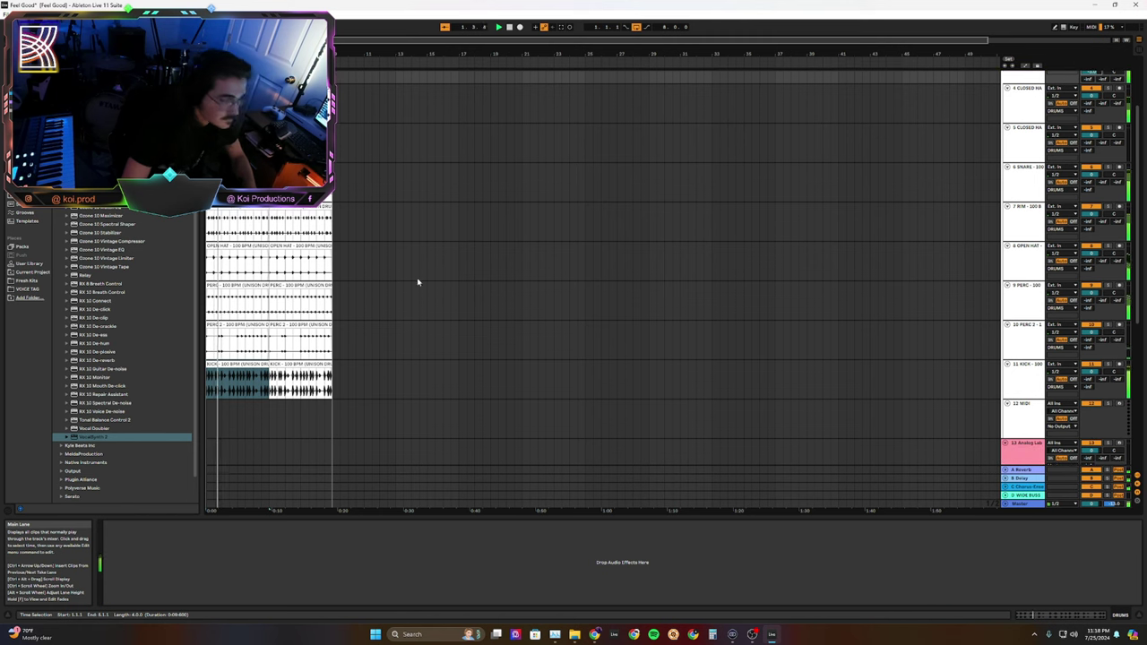
{"action": "scroll", "coordinate": [420, 281], "scroll_direction": "up", "scroll_amount": 5}
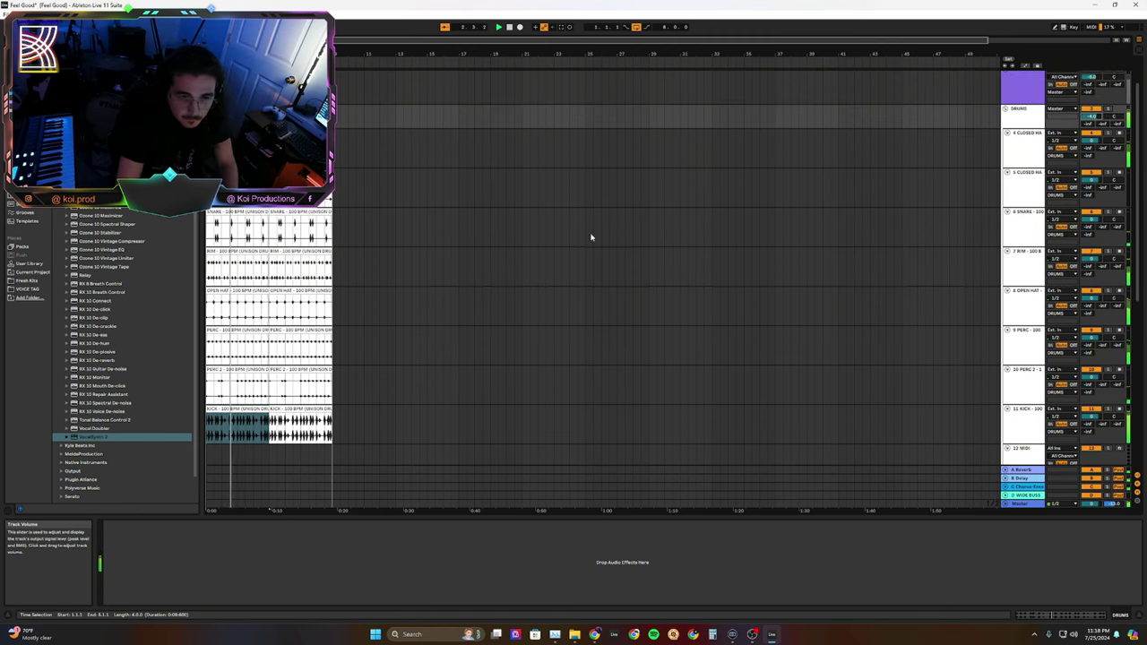
{"action": "scroll", "coordinate": [377, 300], "scroll_direction": "down", "scroll_amount": 3}
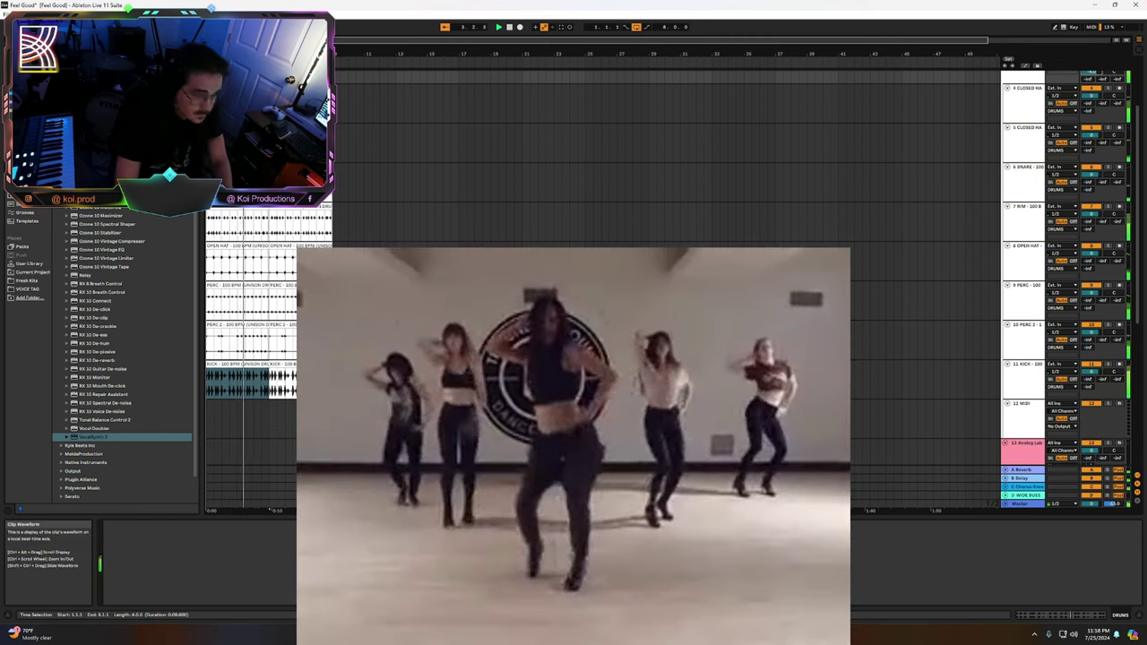
{"action": "scroll", "coordinate": [887, 352], "scroll_direction": "up", "scroll_amount": 3}
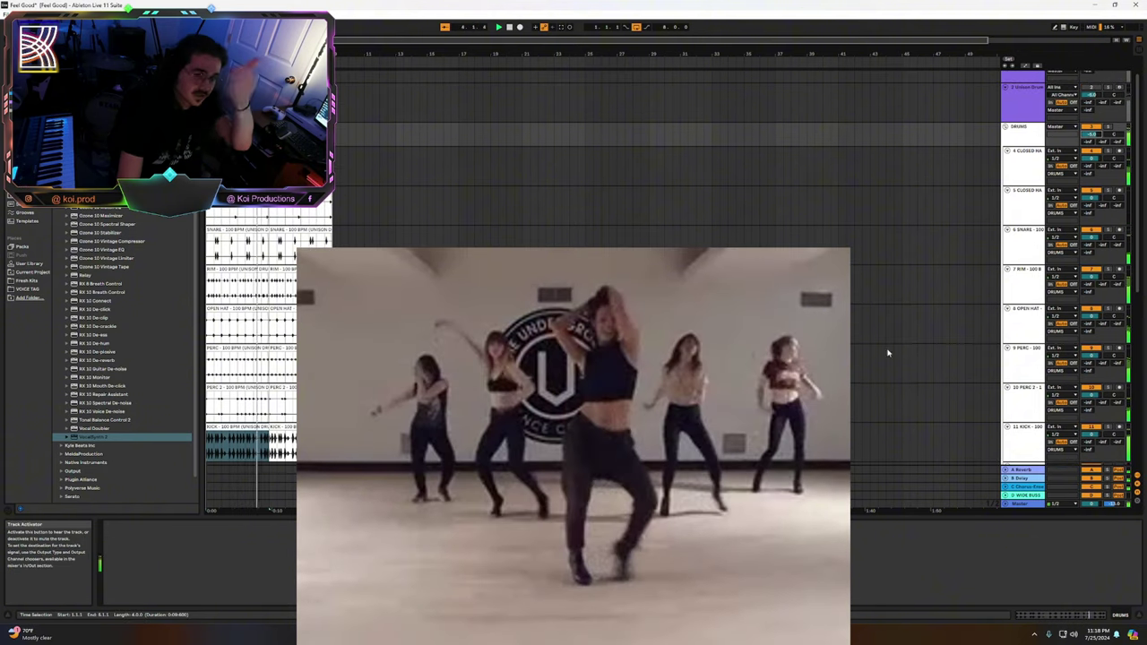
{"action": "scroll", "coordinate": [242, 286], "scroll_direction": "up", "scroll_amount": 5}
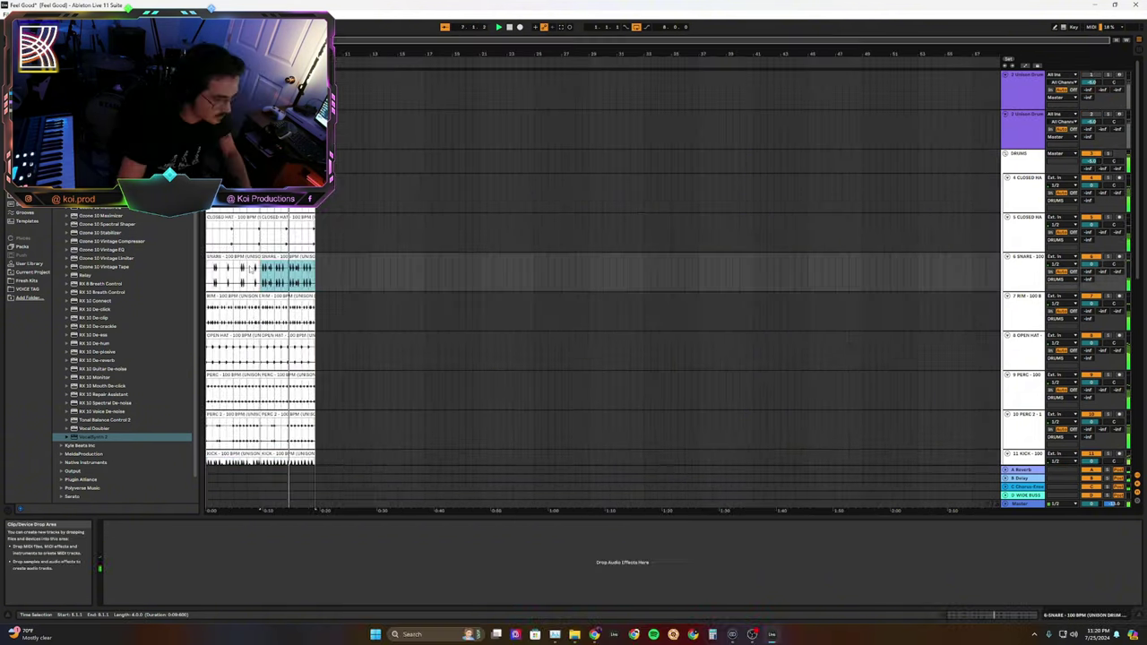
{"action": "key", "text": "ctrl+s"}
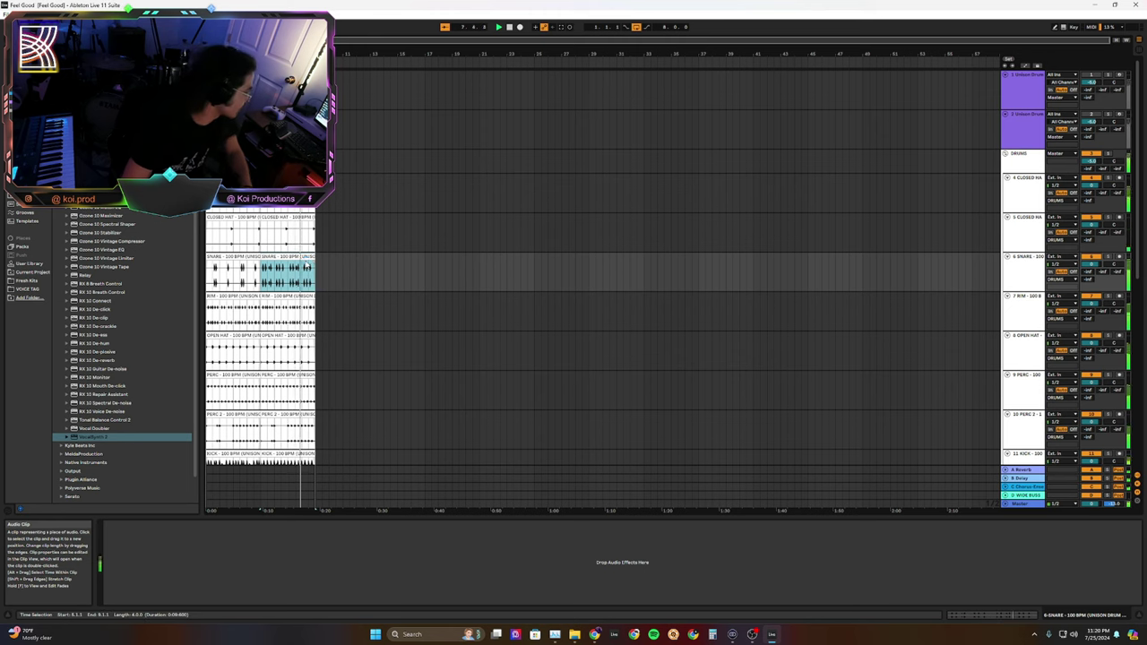
Step: Enable sidechain on the Compressor of the bass line audio track, using 11-KICK as its source
{"action": "scroll", "coordinate": [305, 266], "scroll_direction": "down", "scroll_amount": 6}
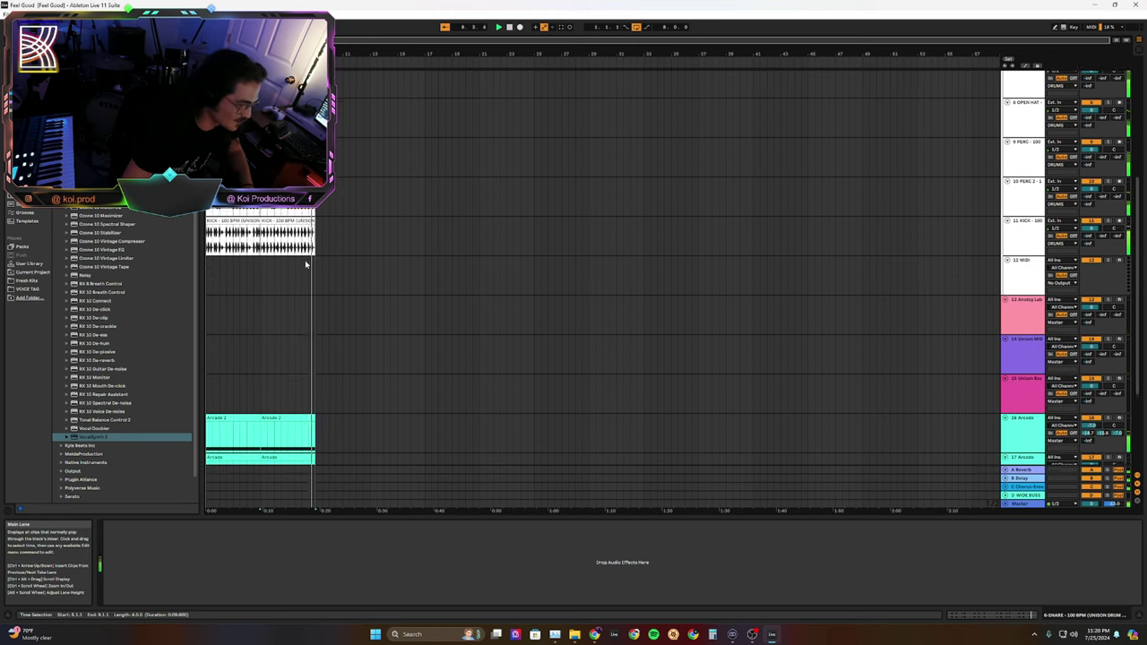
{"action": "scroll", "coordinate": [306, 265], "scroll_direction": "down", "scroll_amount": 2}
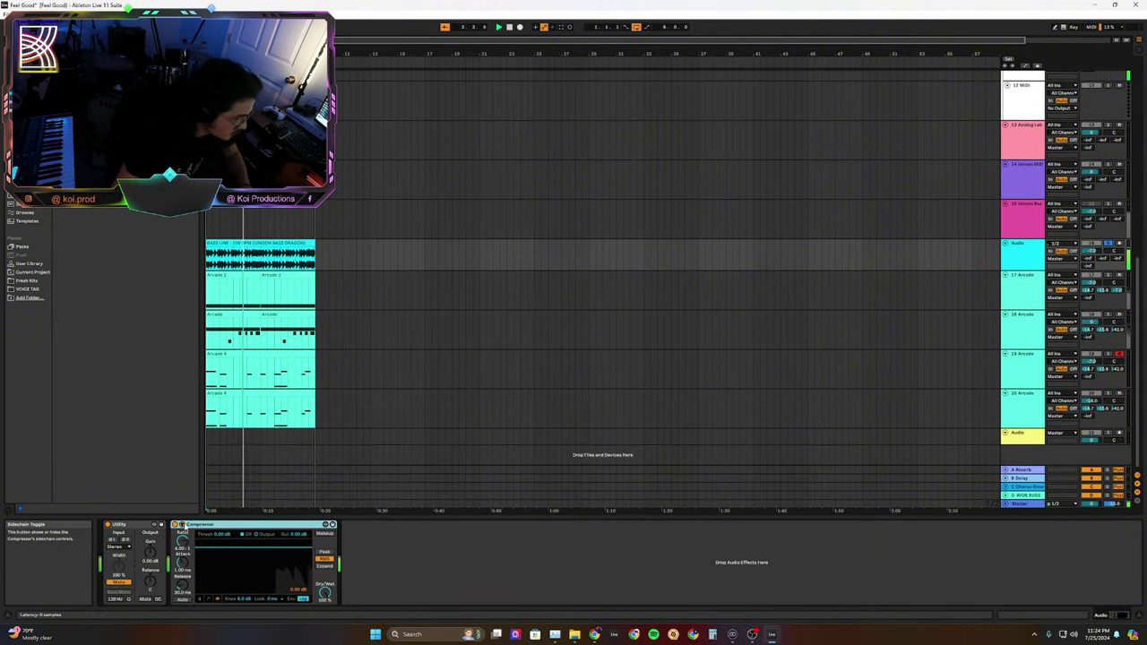
{"action": "left_click", "coordinate": [187, 535]}
{"action": "left_click", "coordinate": [185, 546]}
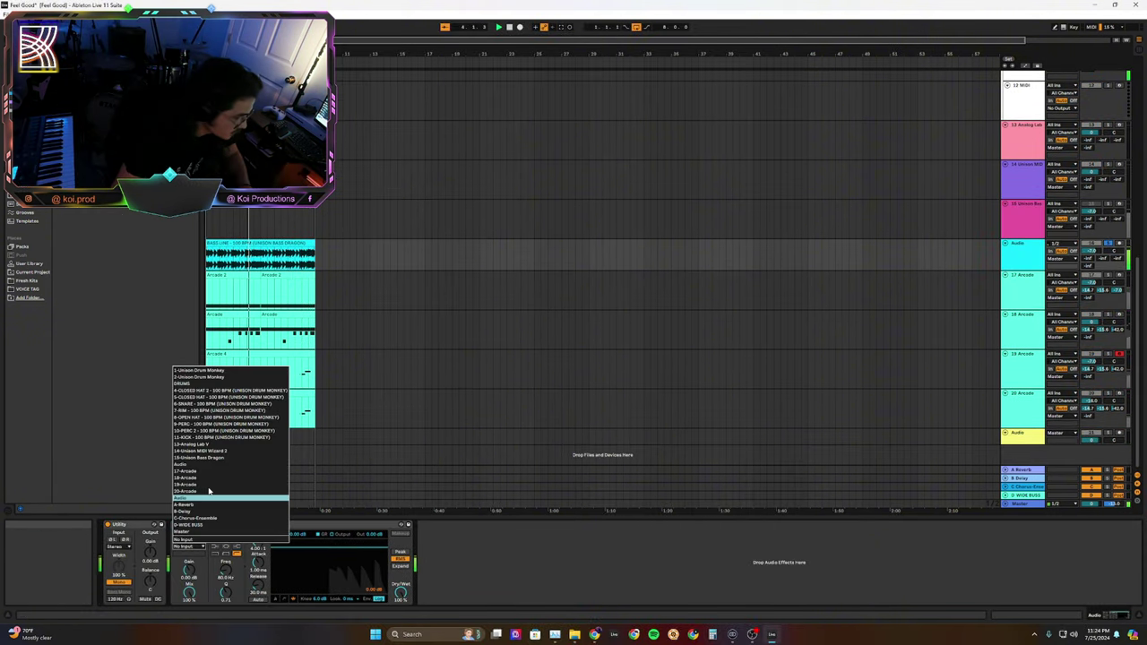
{"action": "left_click", "coordinate": [206, 439]}
{"action": "left_click", "coordinate": [276, 599]}
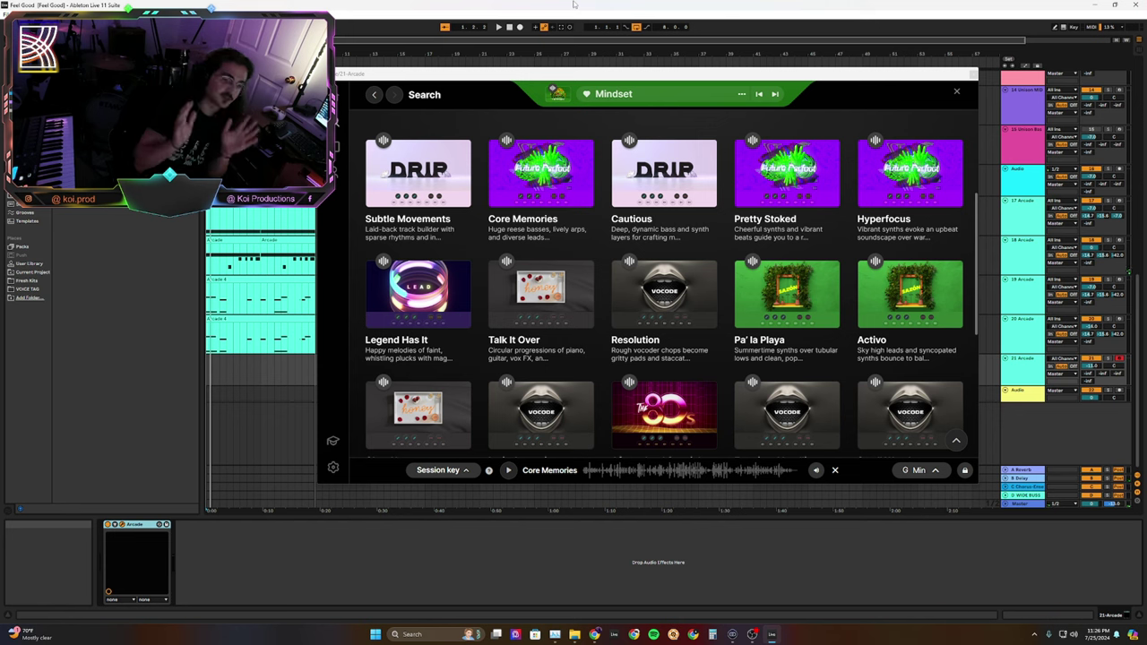
Step: Close the Core Memories sampler window, open the Arcade 5 clip on track 21, and delete the unwanted note
{"action": "mouse_move", "coordinate": [506, 184]}
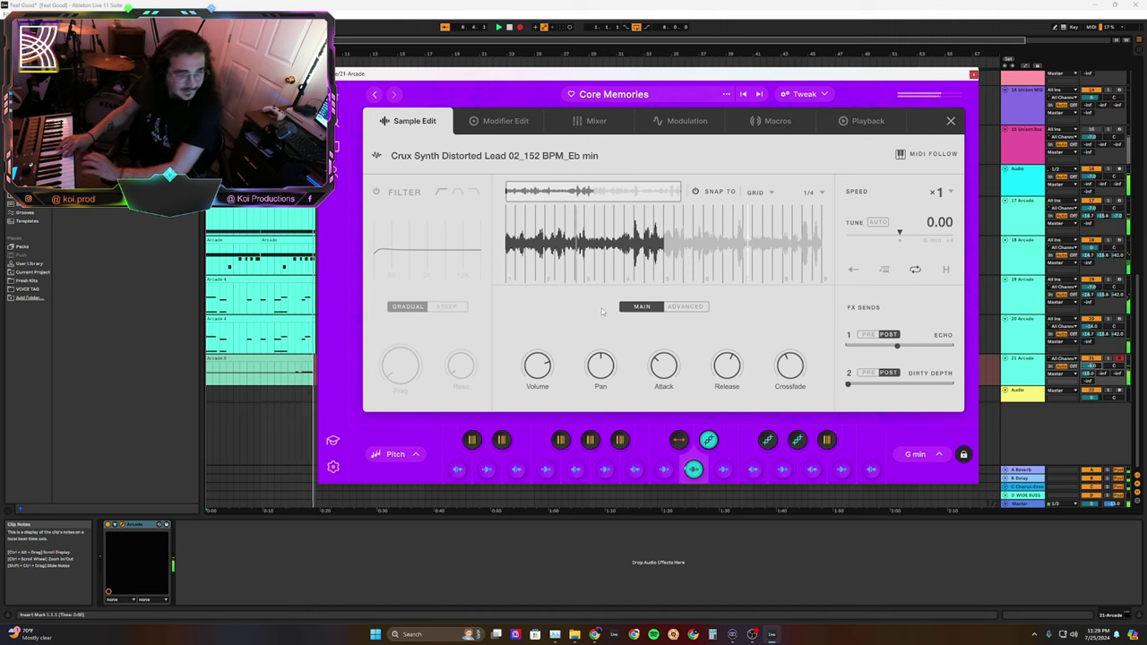
{"action": "left_click", "coordinate": [951, 122]}
{"action": "left_click", "coordinate": [974, 75]}
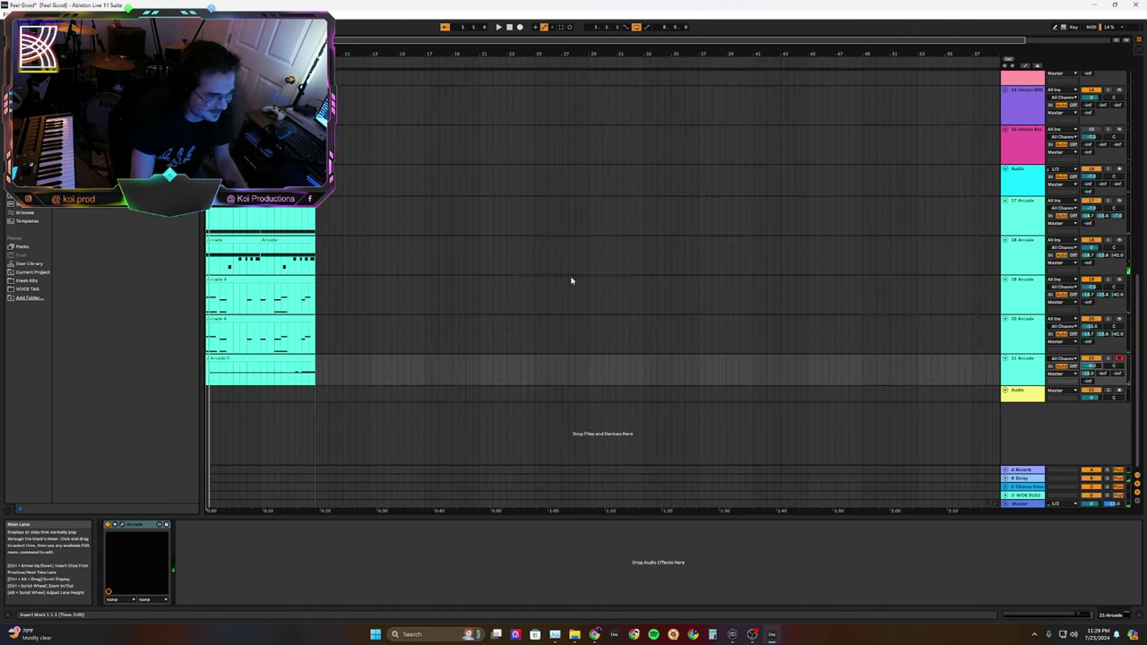
{"action": "double_click", "coordinate": [285, 359]}
{"action": "key", "text": "Delete"}
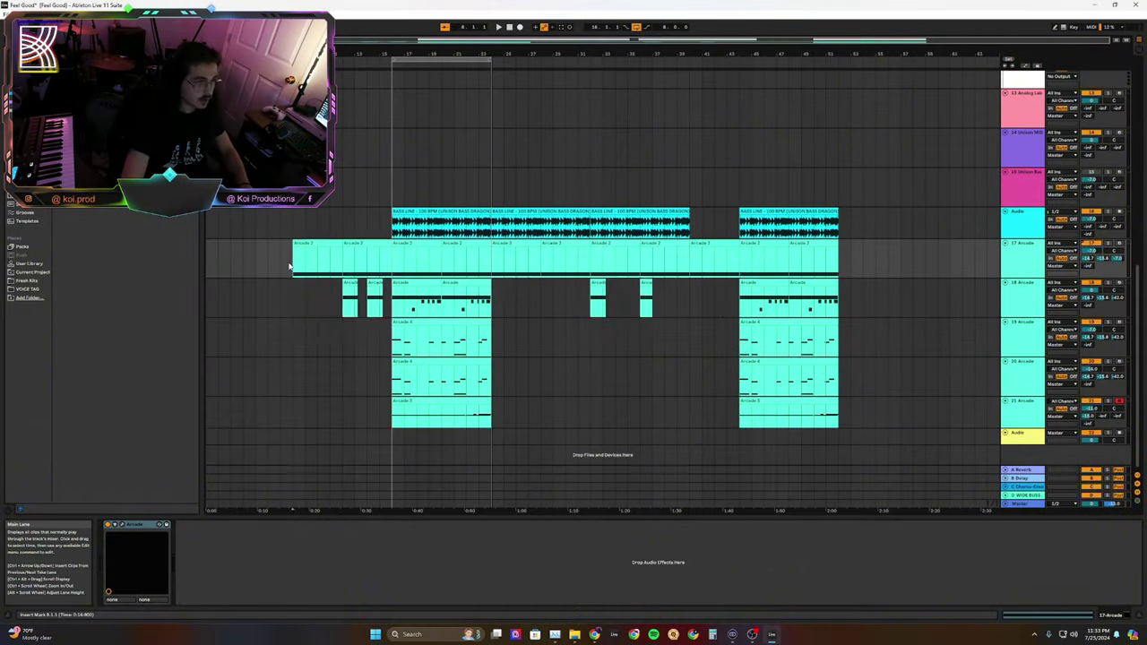
Step: Select the Arcade clips on tracks 17 to 21 from bar 8 through the end of the arrangement
{"action": "left_click_drag", "start_coordinate": [292, 245], "coordinate": [838, 419]}
{"action": "left_click", "coordinate": [684, 204], "text": "ctrl"}
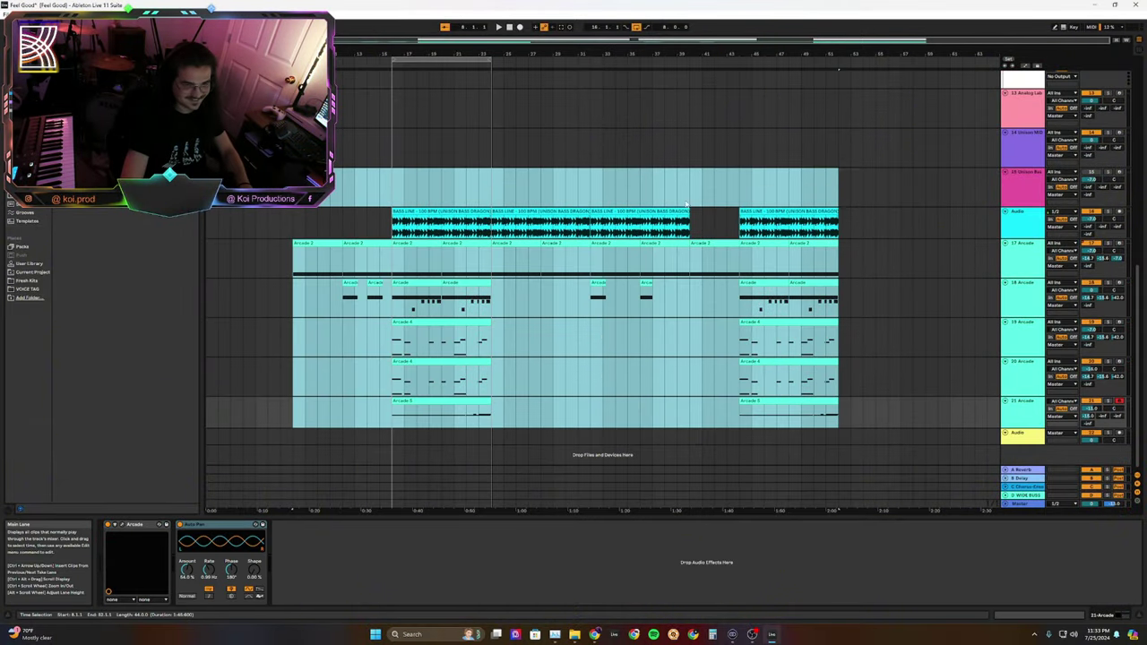
{"action": "left_click", "coordinate": [300, 264]}
{"action": "left_click_drag", "start_coordinate": [879, 421], "coordinate": [297, 244]}
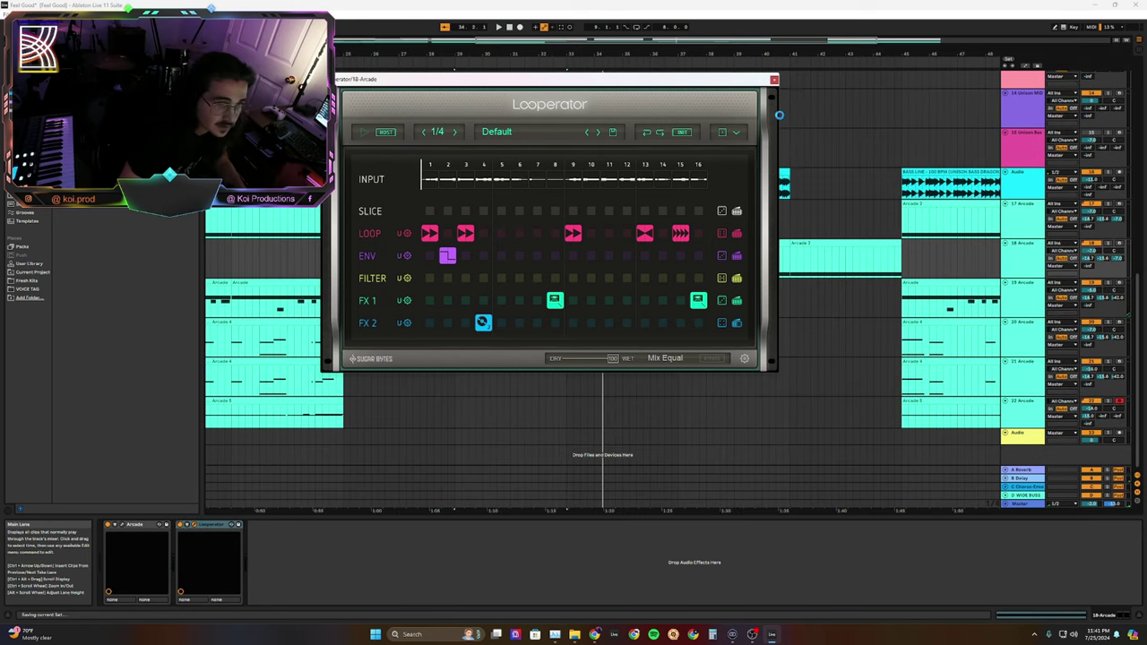
Step: Close the Looperator window of the 18 Arcade track
{"action": "left_click", "coordinate": [774, 80]}
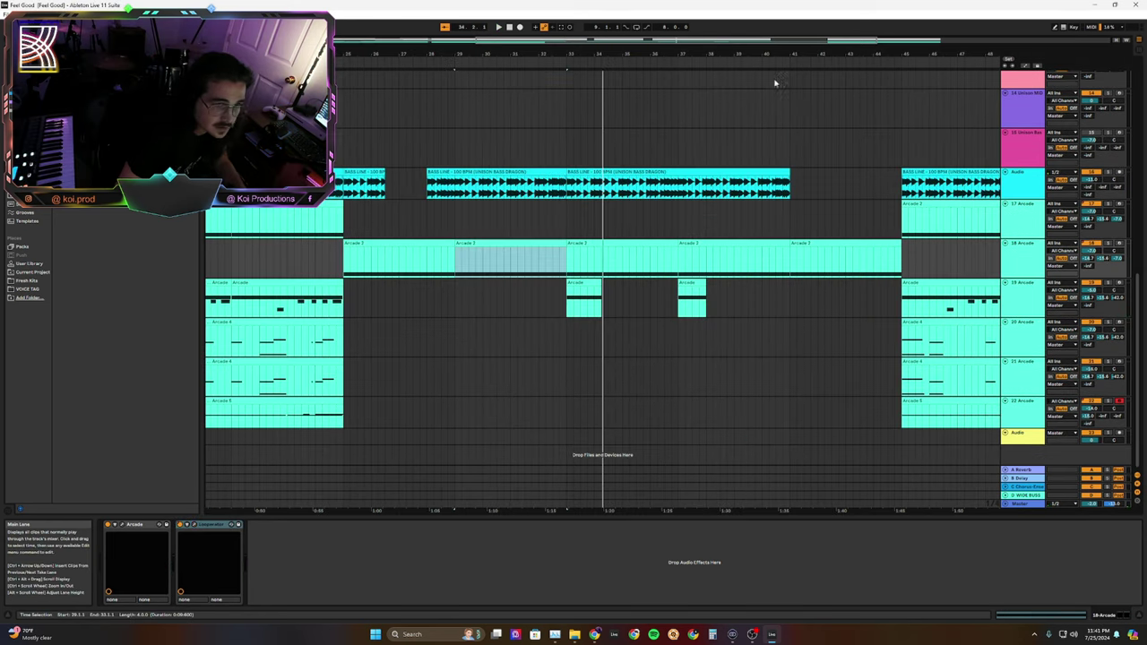
Step: Show the Looperator's on/off automation on the 18 Arcade track and start playback
{"action": "left_click", "coordinate": [178, 529]}
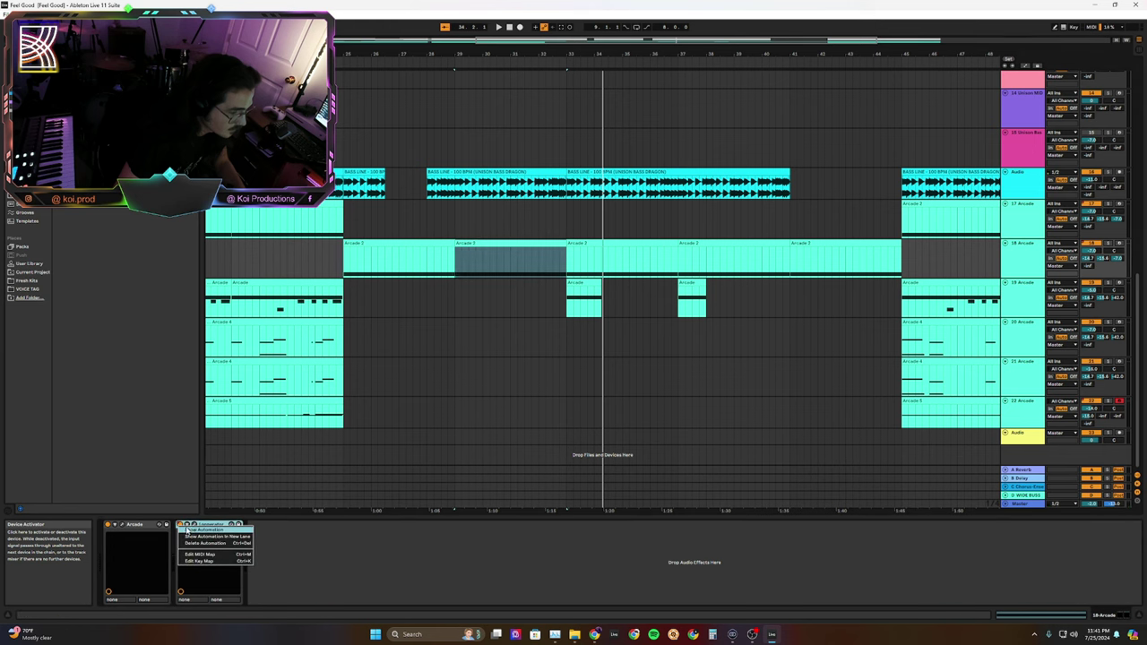
{"action": "key", "text": "a"}
{"action": "key", "text": "space"}
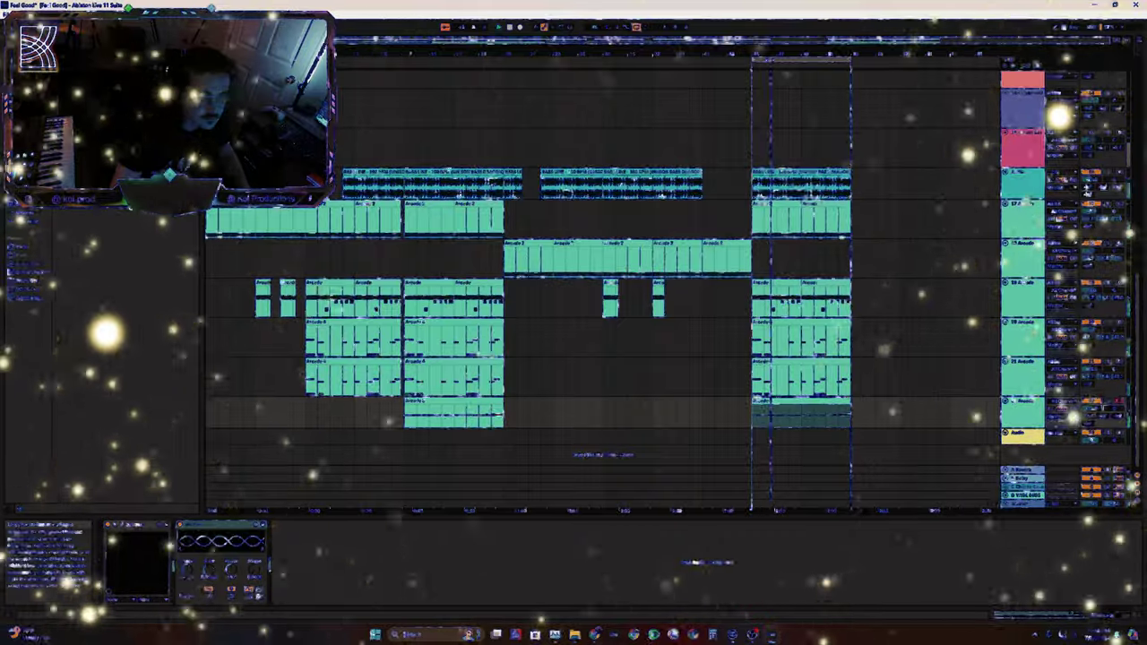
Step: Select the clips on all tracks within the loop region from bar 45 to bar 53
{"action": "left_click", "coordinate": [800, 60]}
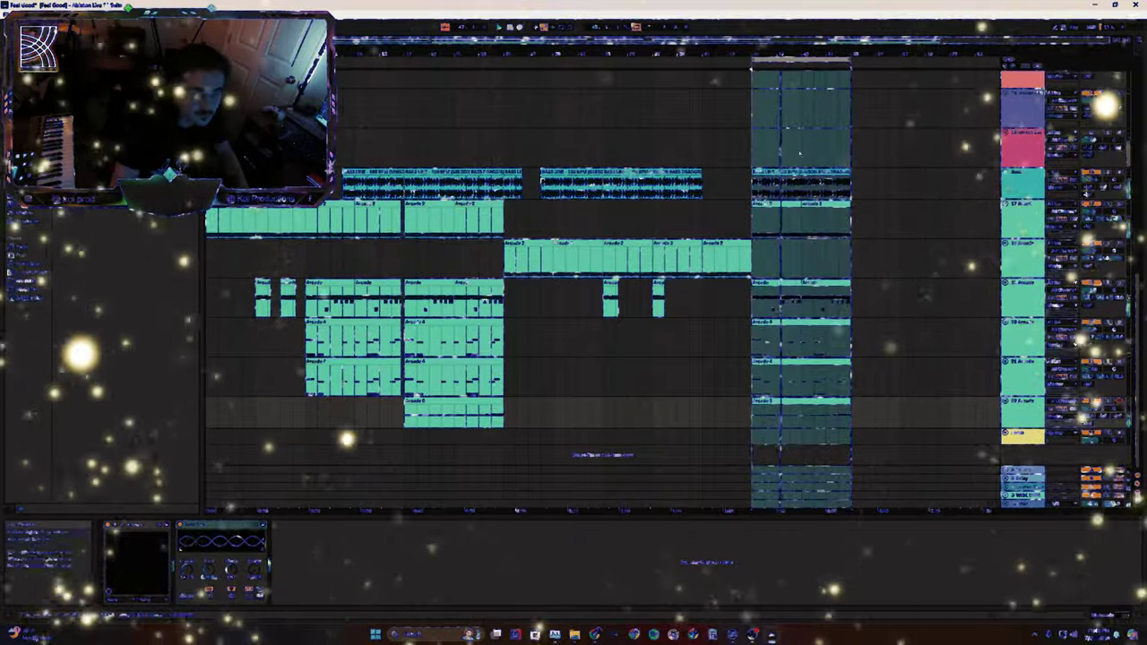
{"action": "left_click", "coordinate": [800, 154]}
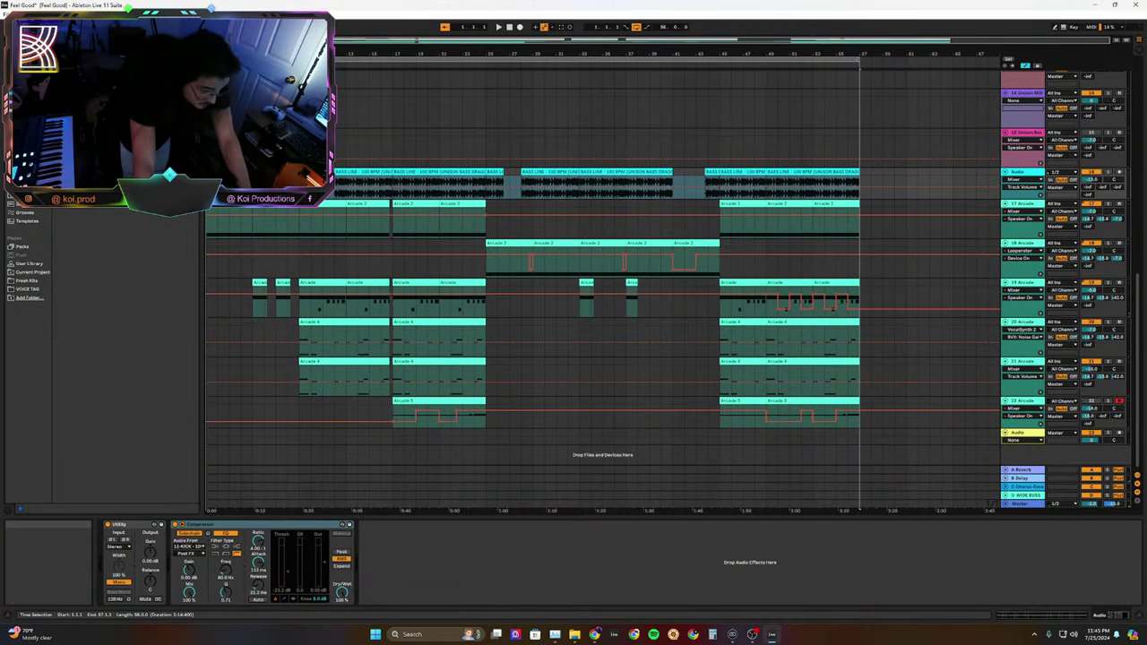
Step: Hide the automation lanes on all tracks and save the set
{"action": "left_click", "coordinate": [218, 149]}
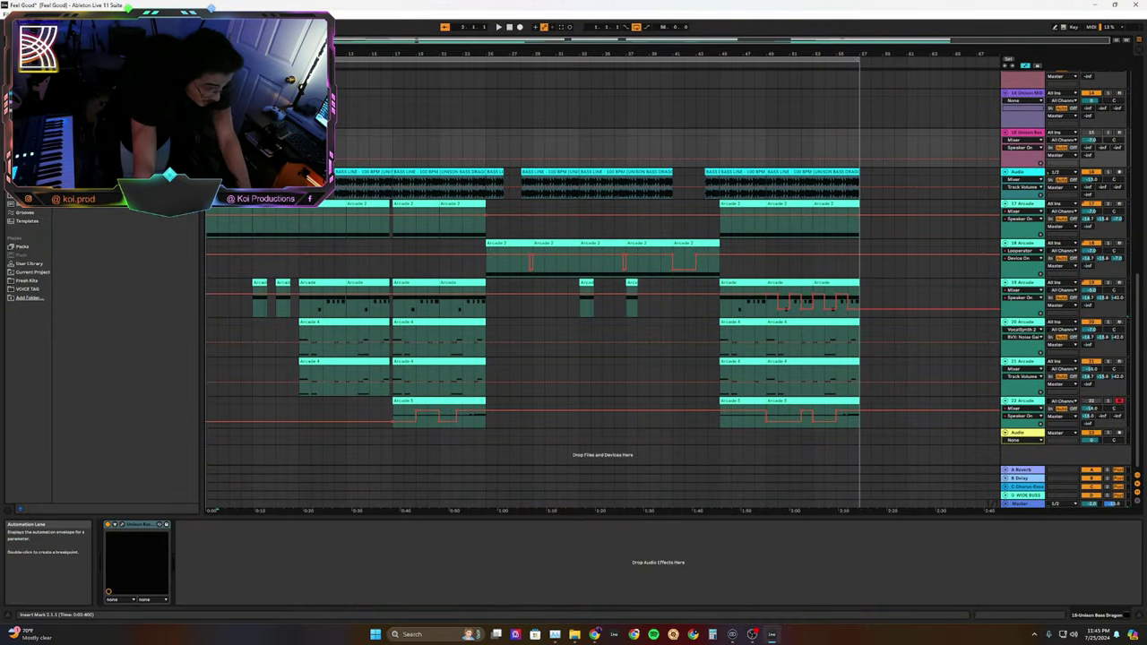
{"action": "left_click", "coordinate": [1026, 66]}
{"action": "key", "text": "ctrl+s"}
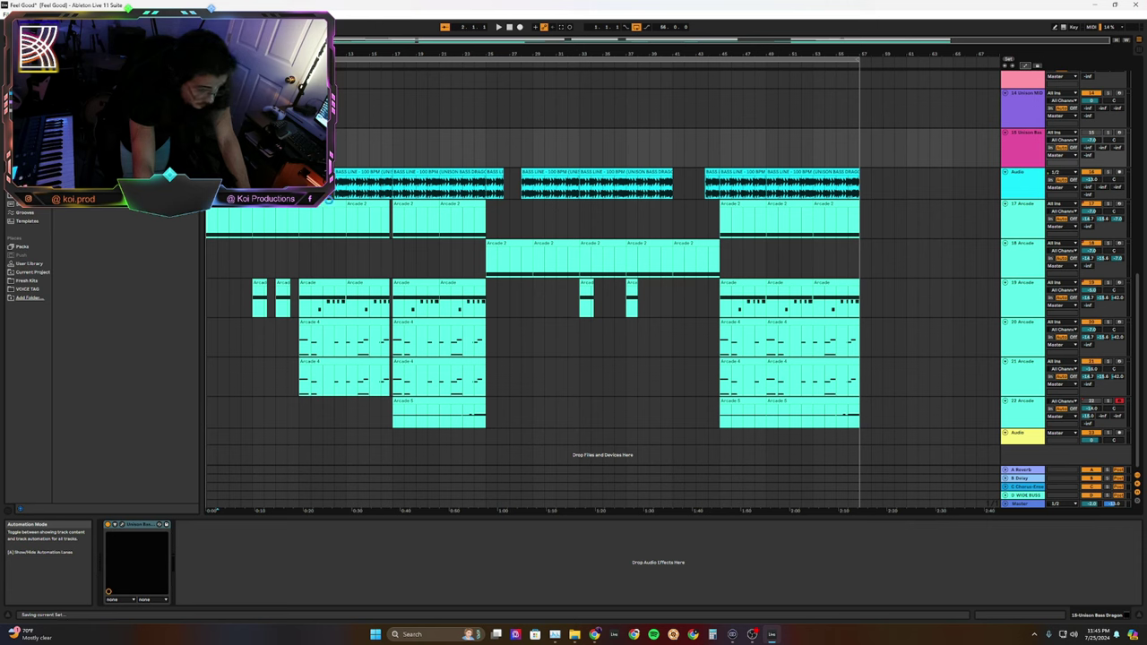
Step: Lower the high-cut frequency in the EQ Eight on the 18 Arcade track
{"action": "left_click_drag", "start_coordinate": [212, 147], "coordinate": [299, 147]}
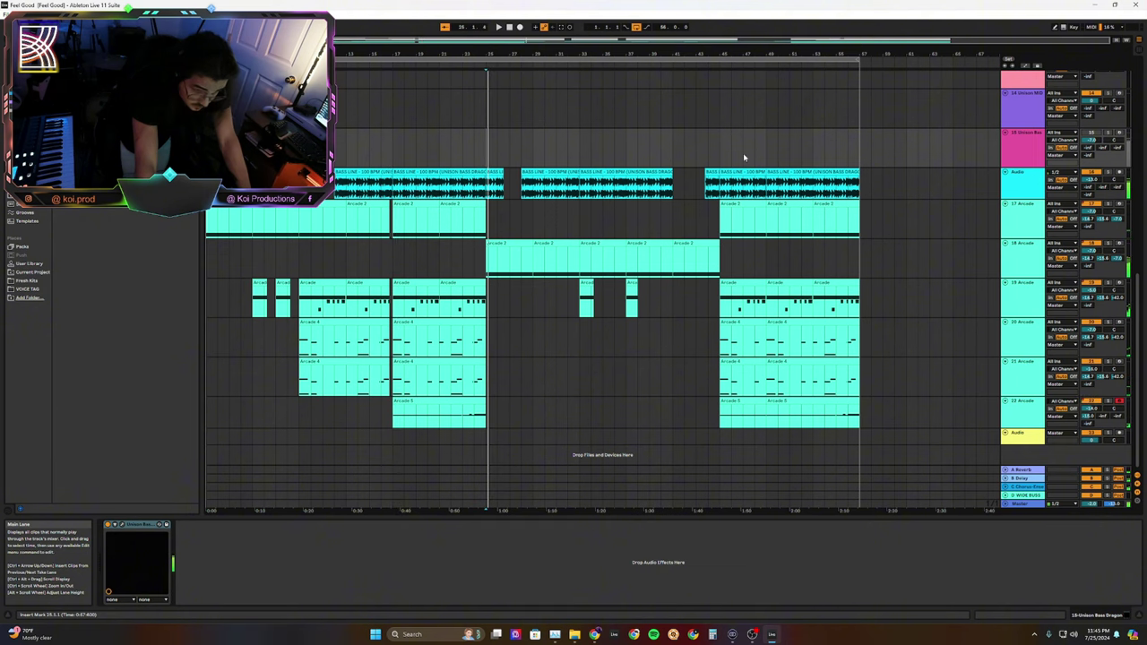
{"action": "left_click_drag", "start_coordinate": [673, 218], "coordinate": [842, 417]}
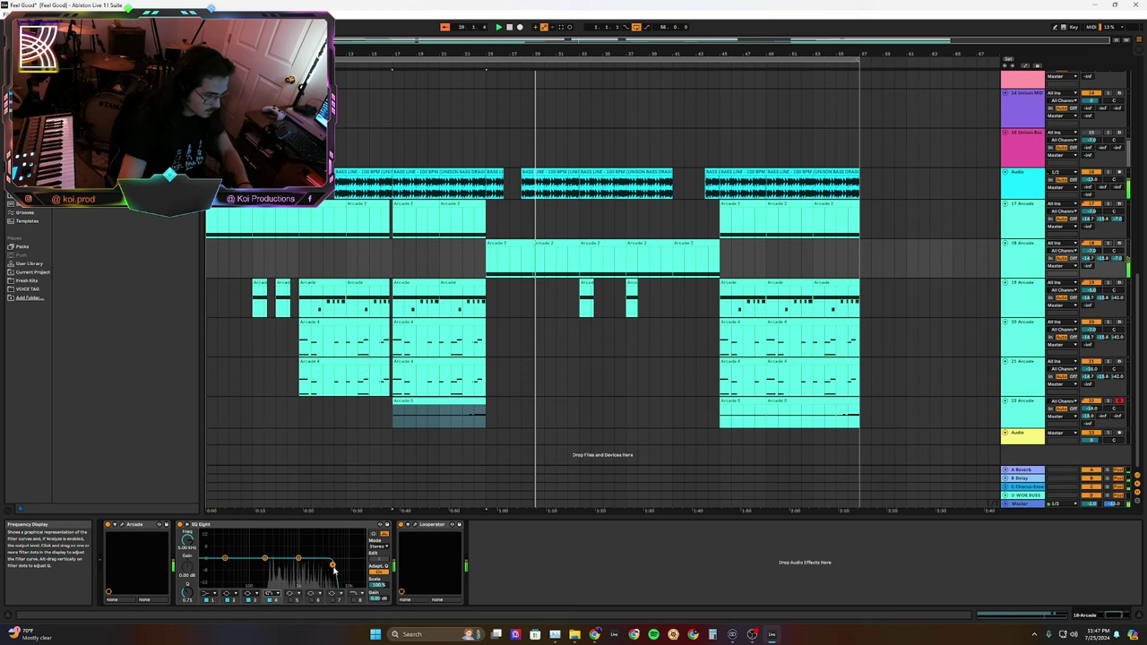
{"action": "mouse_move", "coordinate": [332, 567]}
{"action": "left_mouse_down"}
{"action": "mouse_move", "coordinate": [351, 585]}
{"action": "mouse_move", "coordinate": [311, 562]}
{"action": "left_mouse_up"}
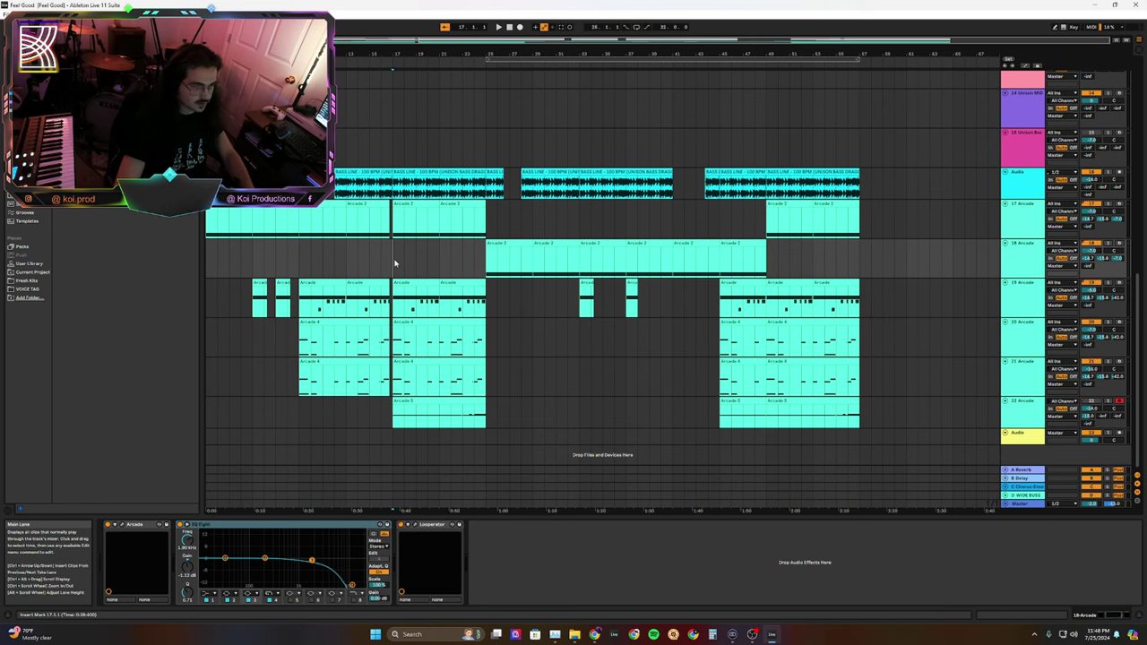
Step: Mark the Miti Miti sampler on the 23 Arcade track as a favourite and save the set
{"action": "left_click_drag", "start_coordinate": [392, 259], "coordinate": [489, 253]}
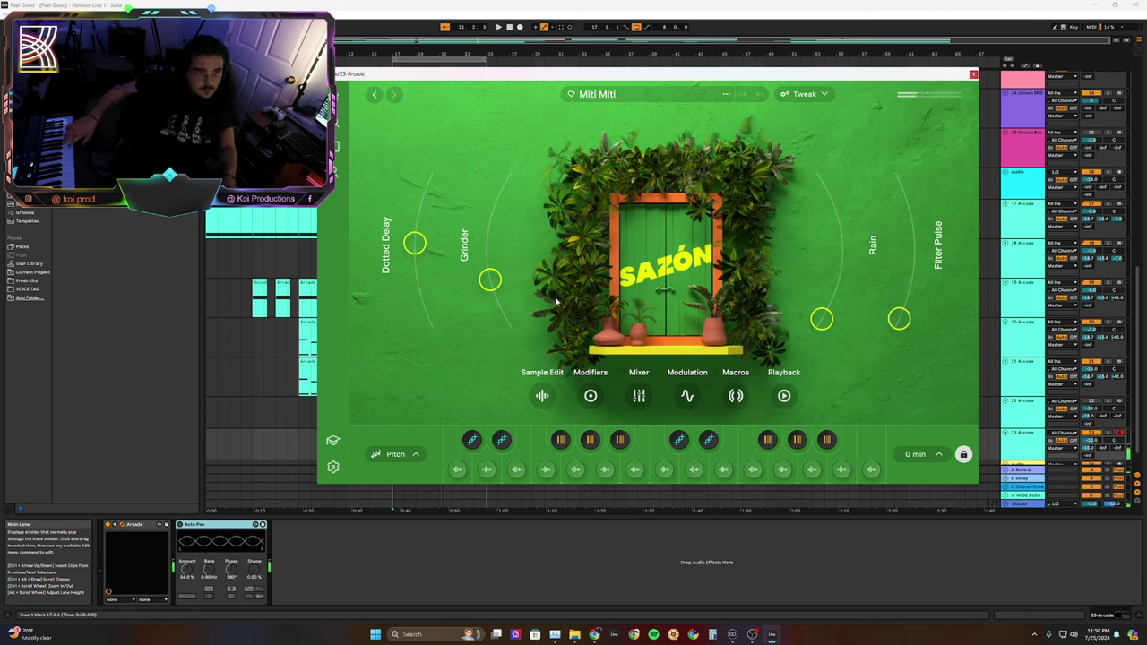
{"action": "left_click", "coordinate": [571, 94]}
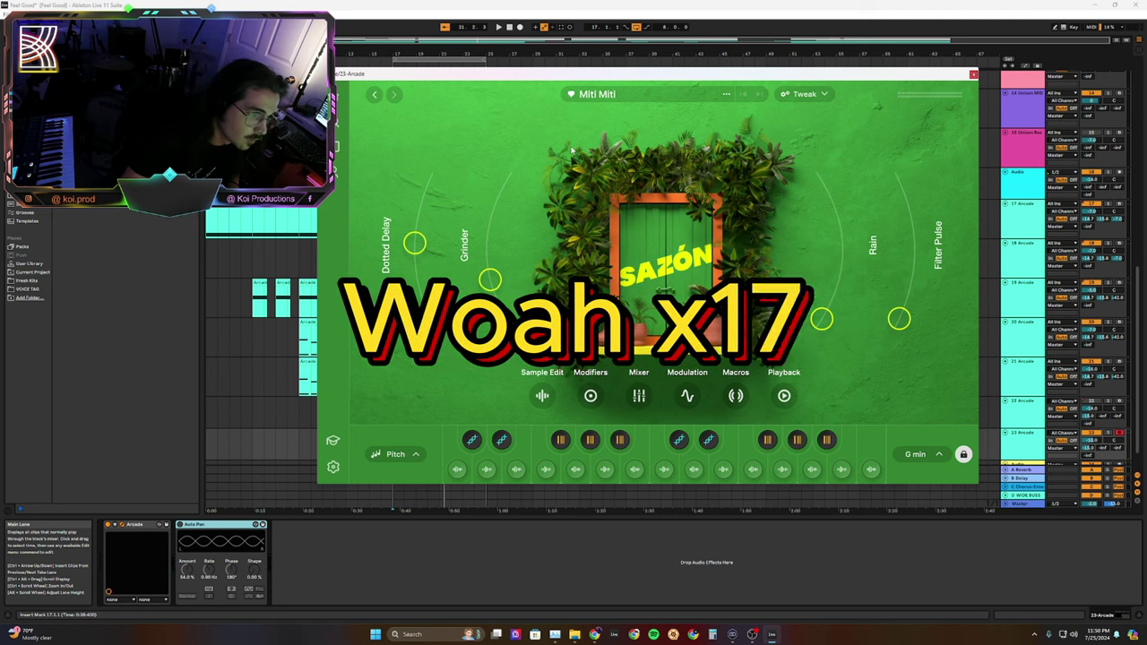
{"action": "key", "text": "ctrl+s"}
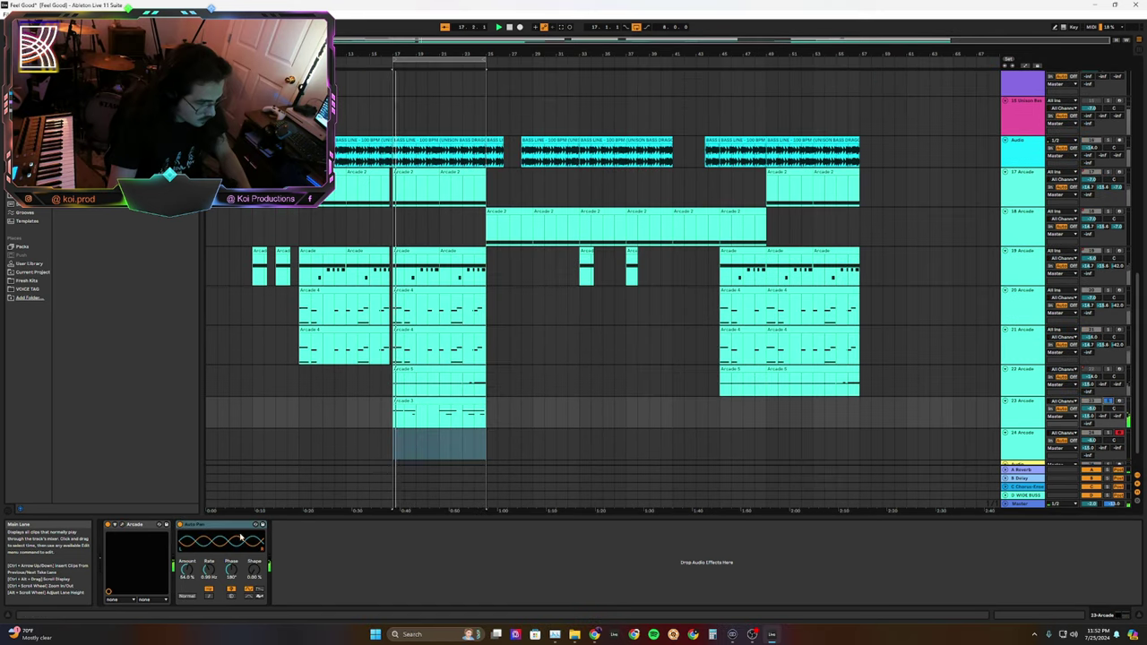
Step: Adjust the Auto Pan rate on the 23 Arcade track and save the set
{"action": "left_click_drag", "start_coordinate": [207, 572], "coordinate": [189, 541]}
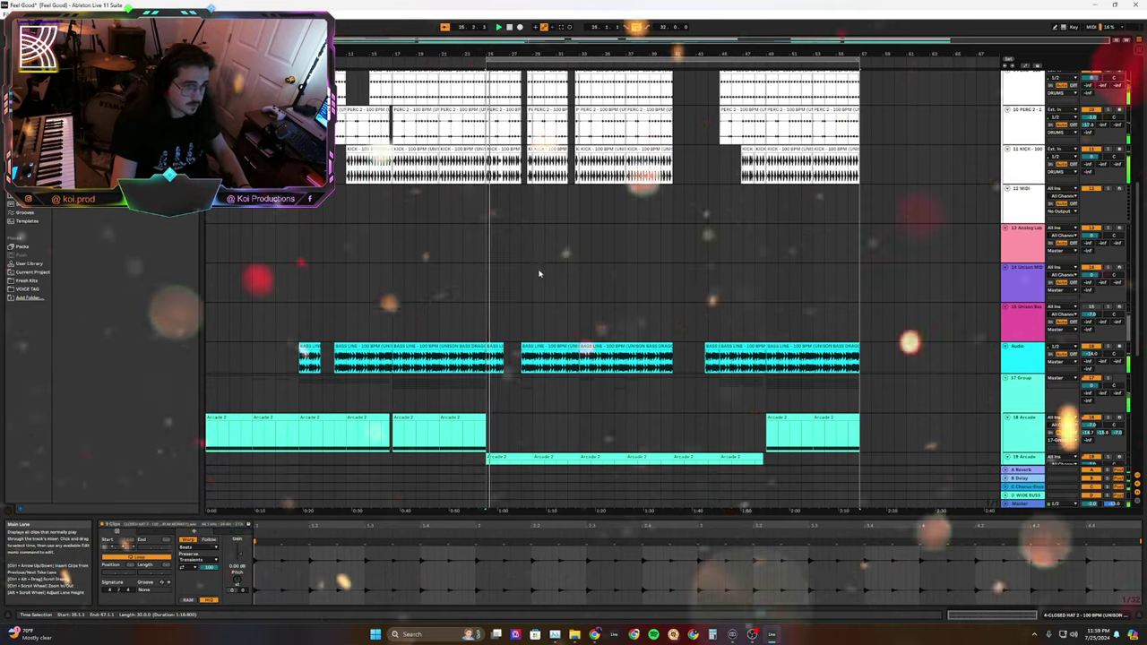
{"action": "key", "text": "ctrl+s"}
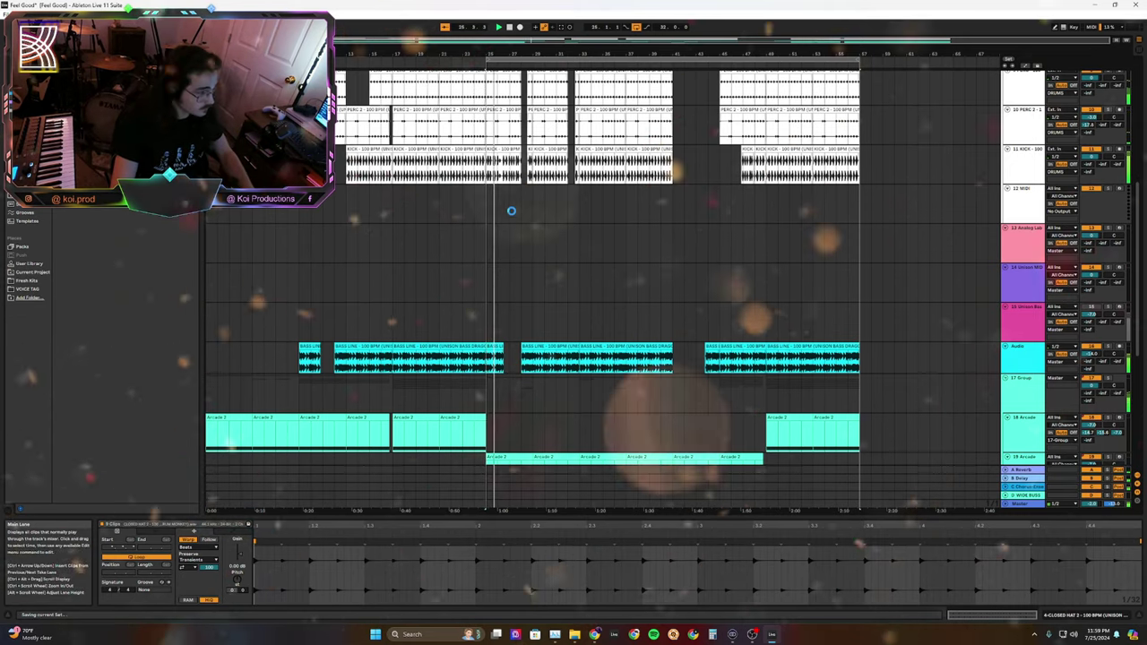
Step: Duplicate bars 25 to 57 of the arrangement across all tracks, play the copy, and save the set
{"action": "scroll", "coordinate": [558, 248], "scroll_direction": "down", "scroll_amount": 3}
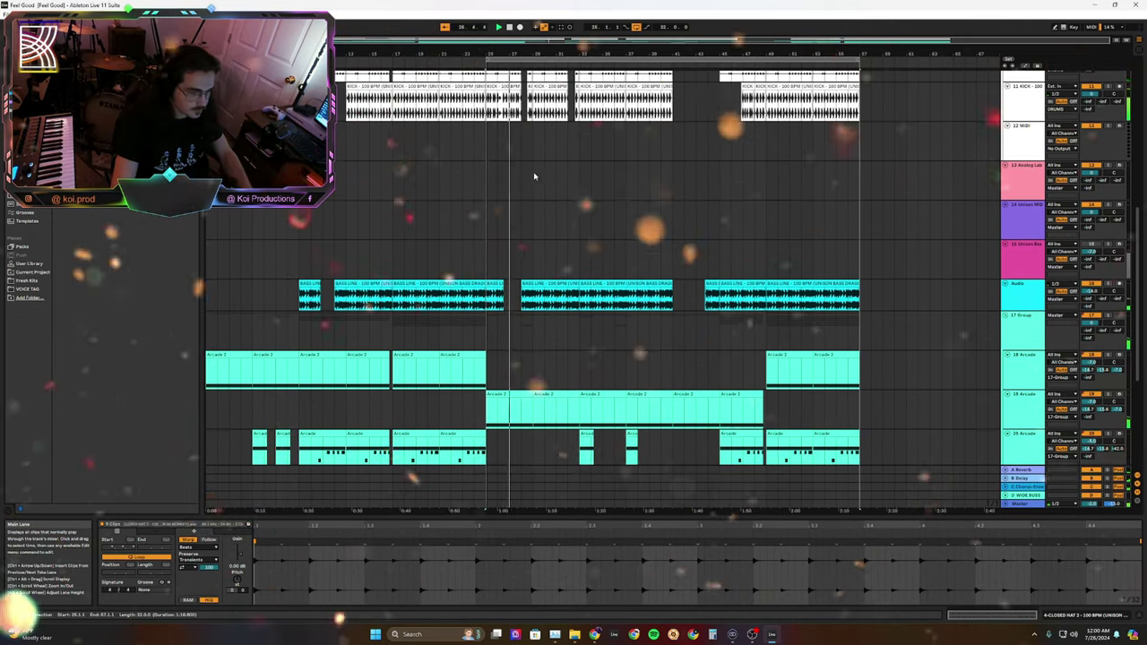
{"action": "scroll", "coordinate": [531, 170], "scroll_direction": "up", "scroll_amount": 10}
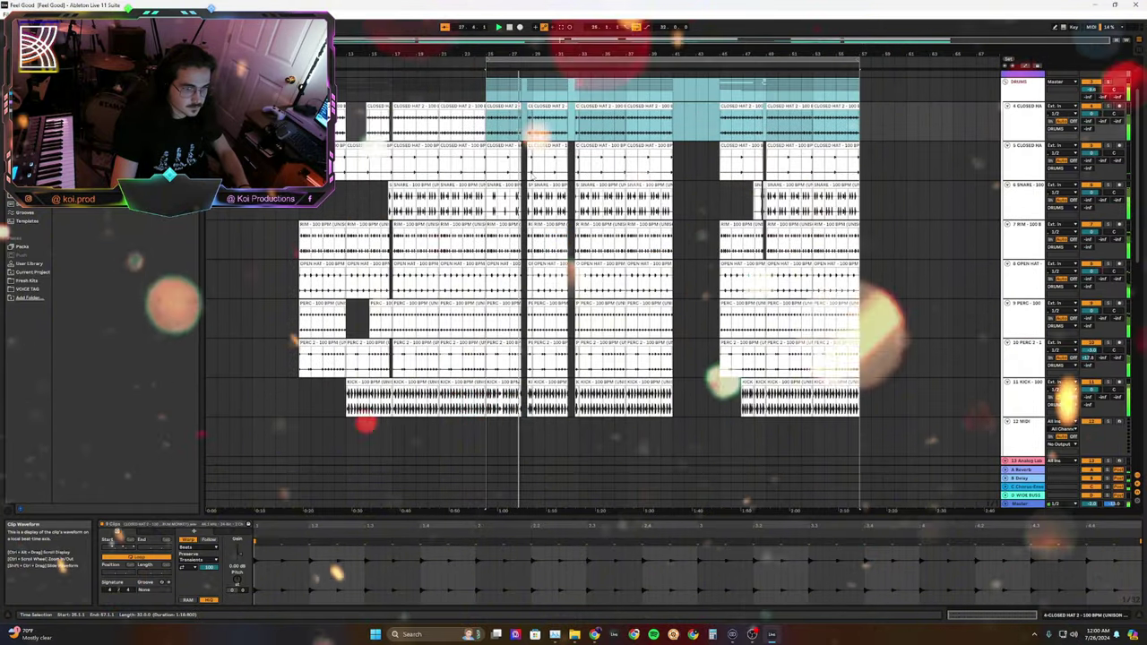
{"action": "left_click", "coordinate": [551, 59]}
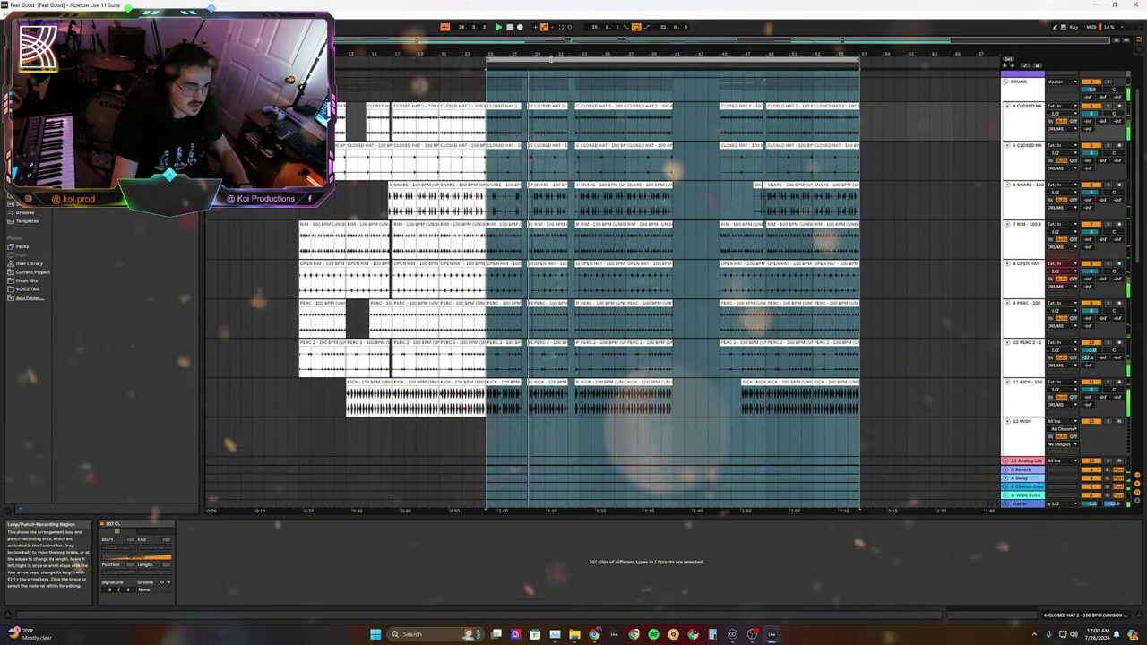
{"action": "key", "text": "ctrl+d"}
{"action": "key", "text": "space"}
{"action": "left_click_drag", "start_coordinate": [536, 90], "coordinate": [550, 397]}
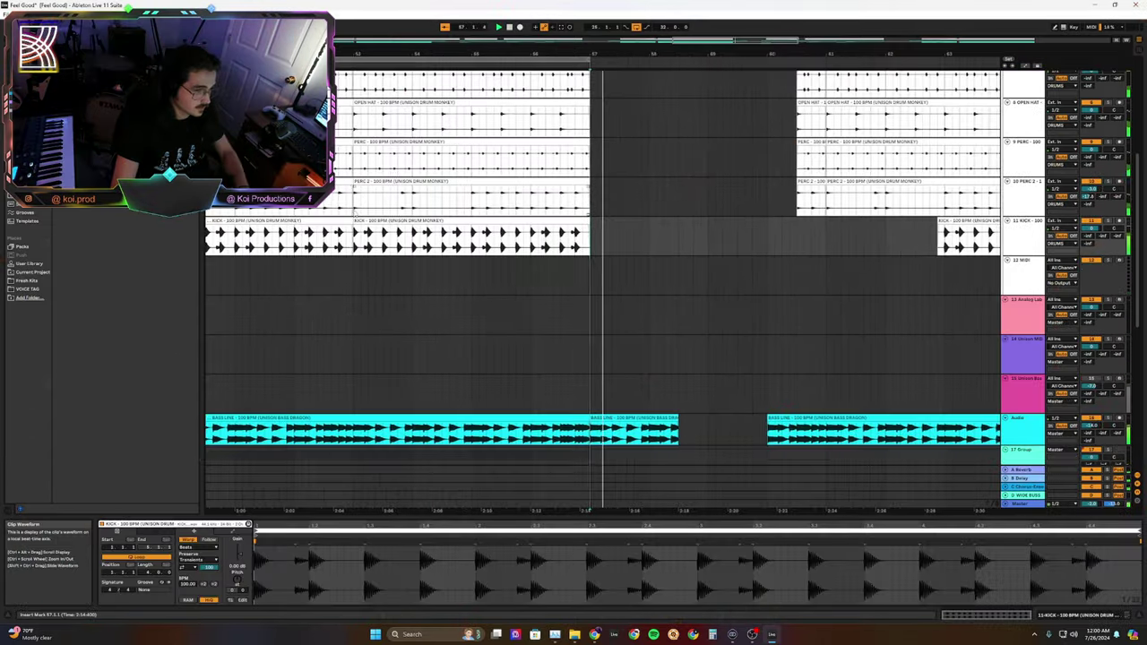
{"action": "key", "text": "ctrl+s"}
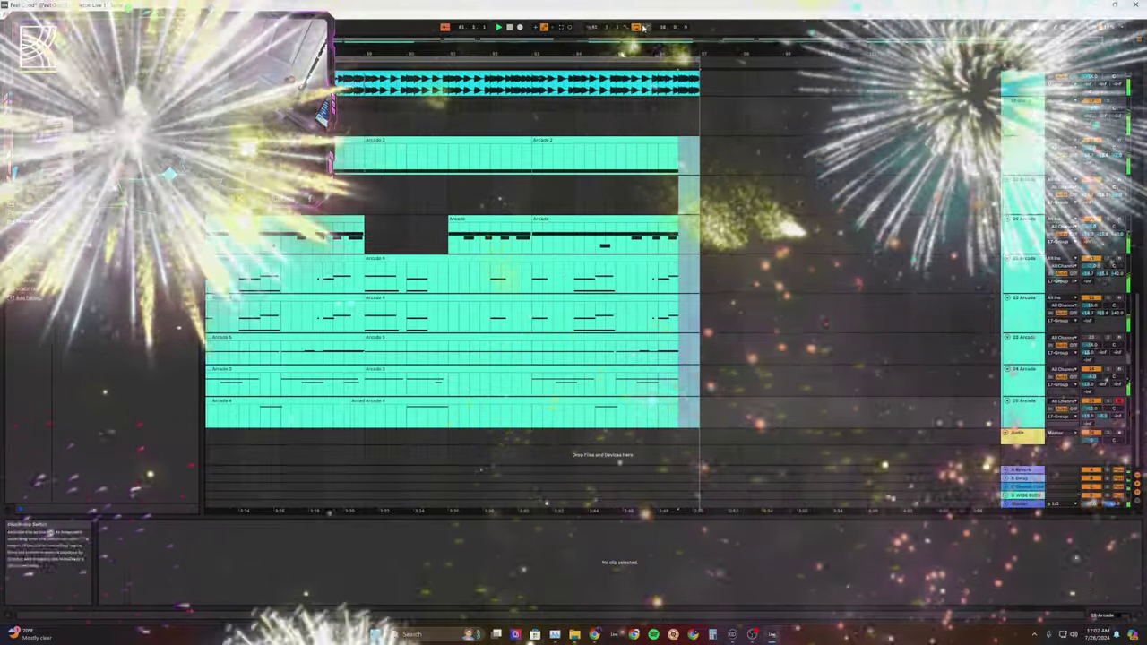
Step: Copy the bass line, 18 Arcade and 20 Arcade clips from bars 81 to 89 to bar 97
{"action": "scroll", "coordinate": [628, 269], "scroll_direction": "down", "scroll_amount": 6}
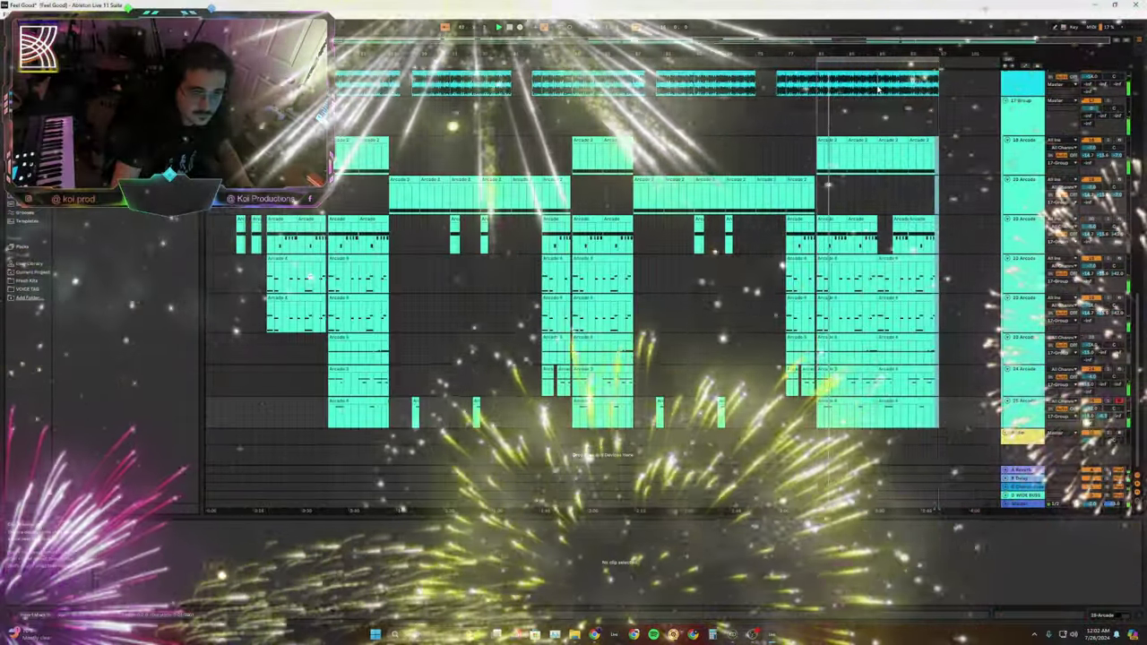
{"action": "left_click_drag", "start_coordinate": [877, 85], "coordinate": [818, 231]}
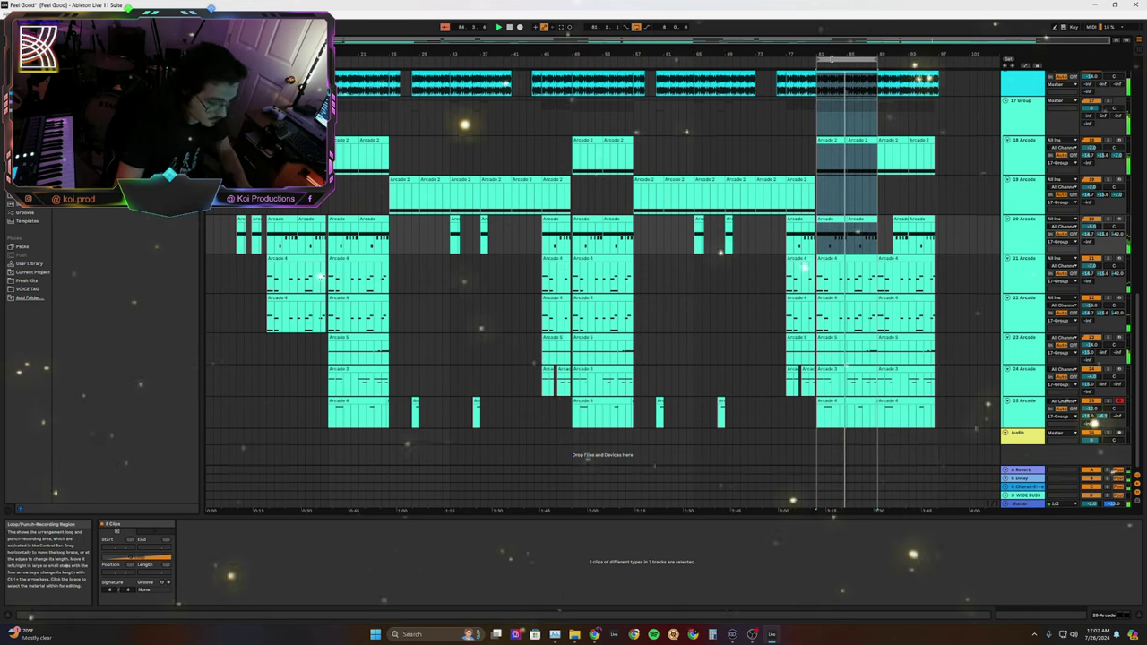
{"action": "left_click_drag", "start_coordinate": [832, 59], "coordinate": [954, 59]}
{"action": "key", "text": "ctrl+v"}
{"action": "scroll", "coordinate": [885, 153], "scroll_direction": "down", "scroll_amount": 2}
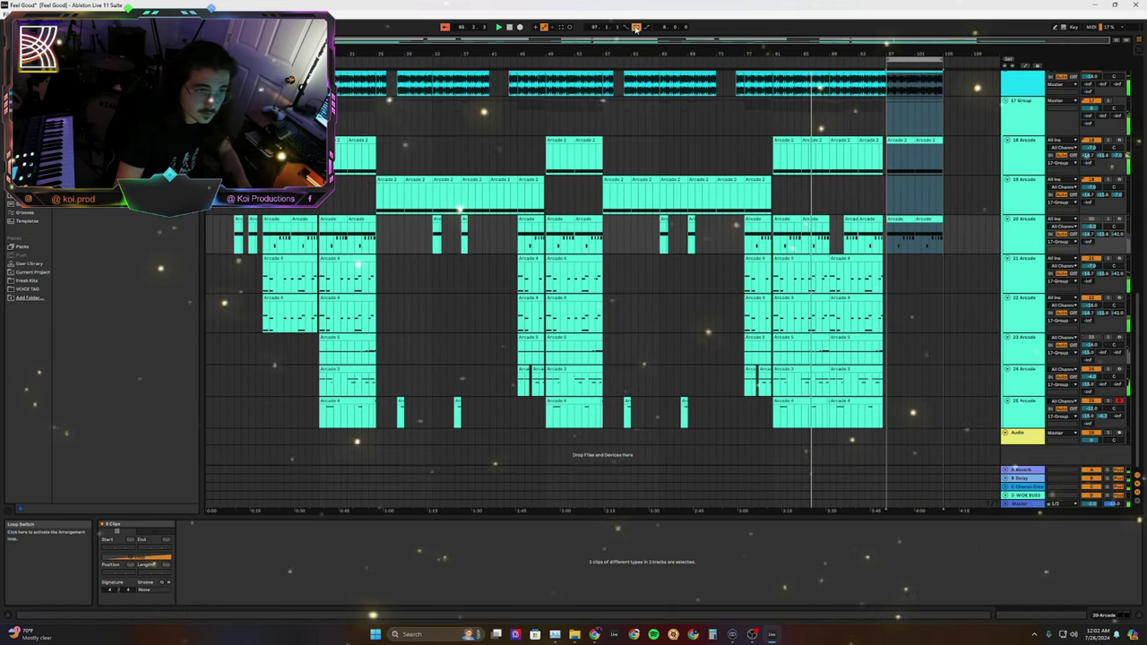
Step: Copy the clips on all tracks from the loop region at bars 81 to 89 to bar 97
{"action": "left_click_drag", "start_coordinate": [915, 70], "coordinate": [849, 73]}
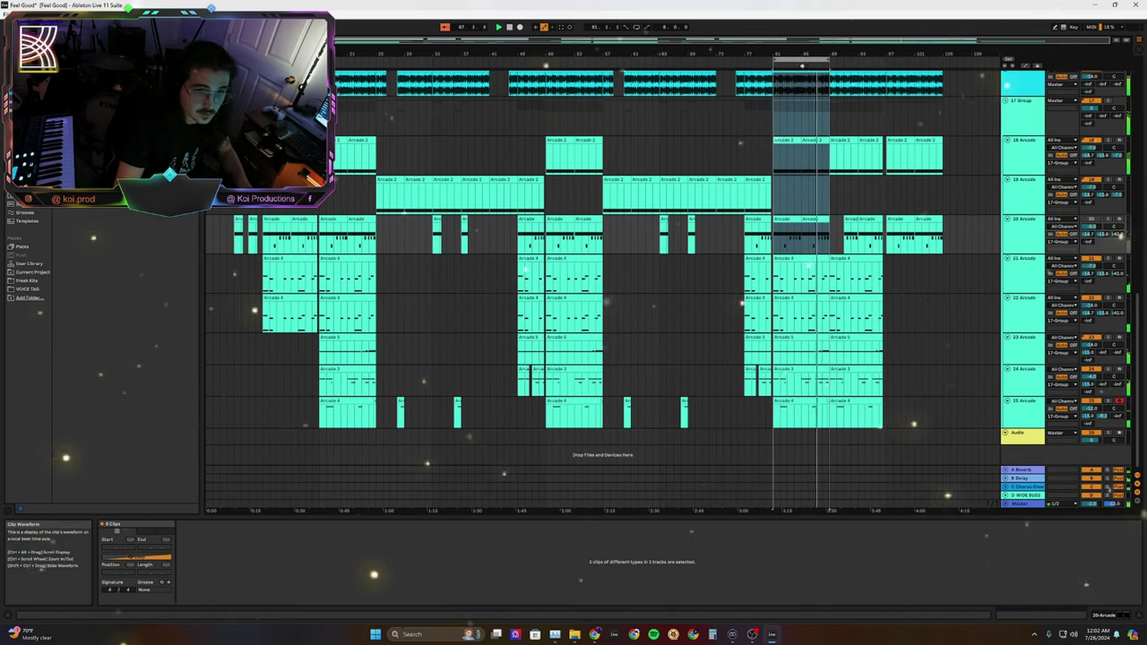
{"action": "left_click", "coordinate": [805, 59]}
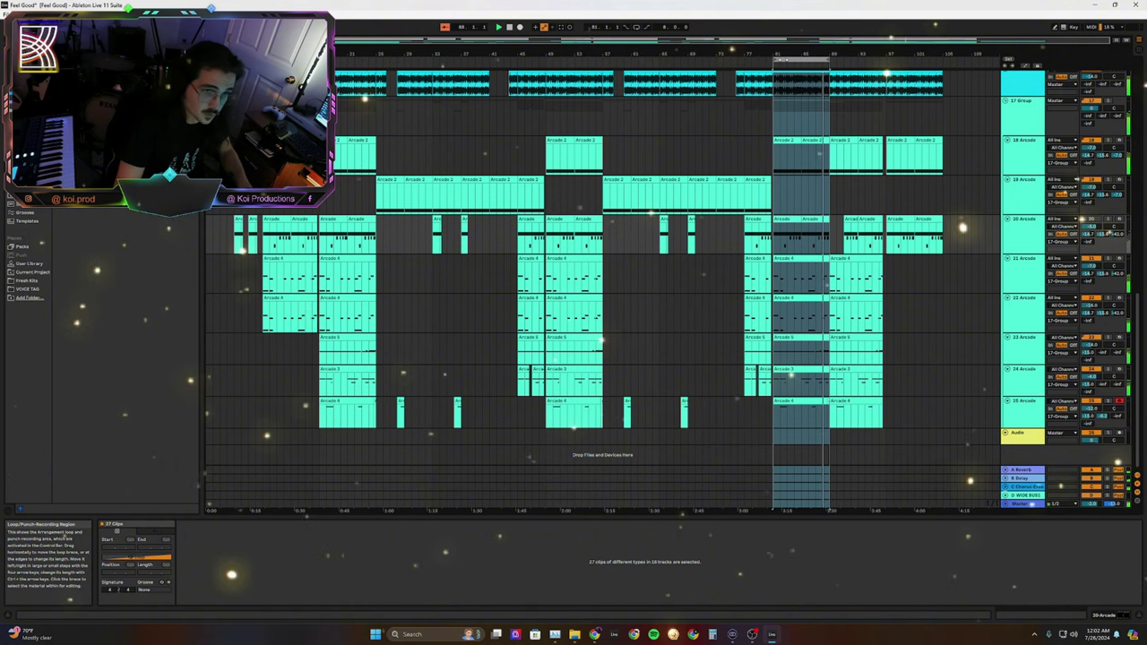
{"action": "left_click_drag", "start_coordinate": [805, 57], "coordinate": [903, 52]}
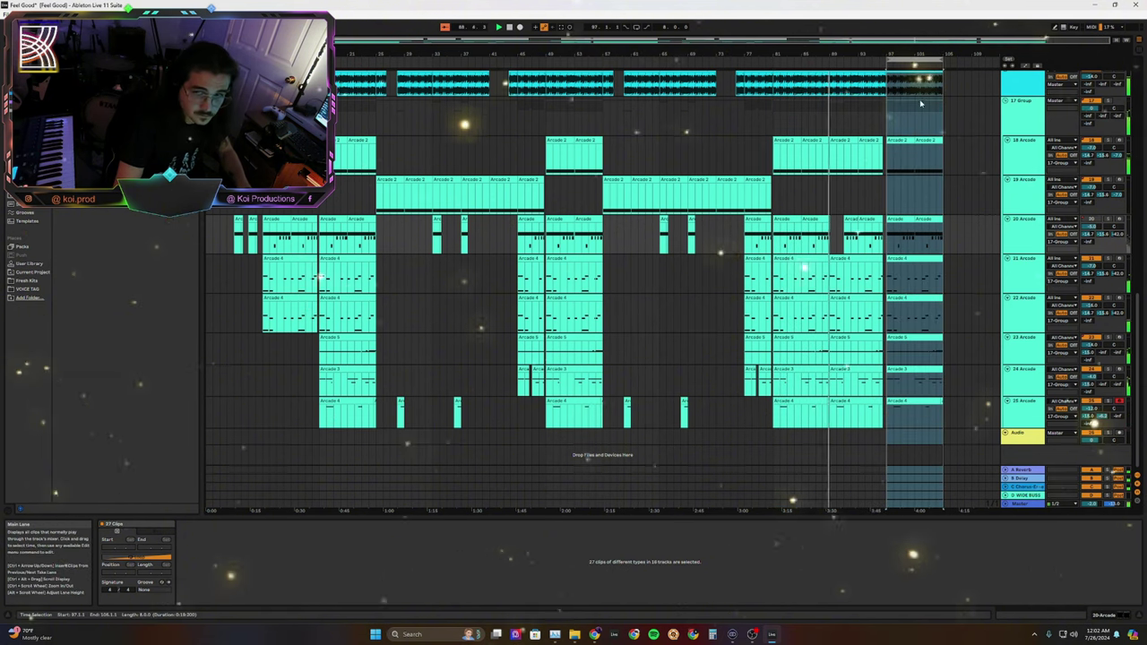